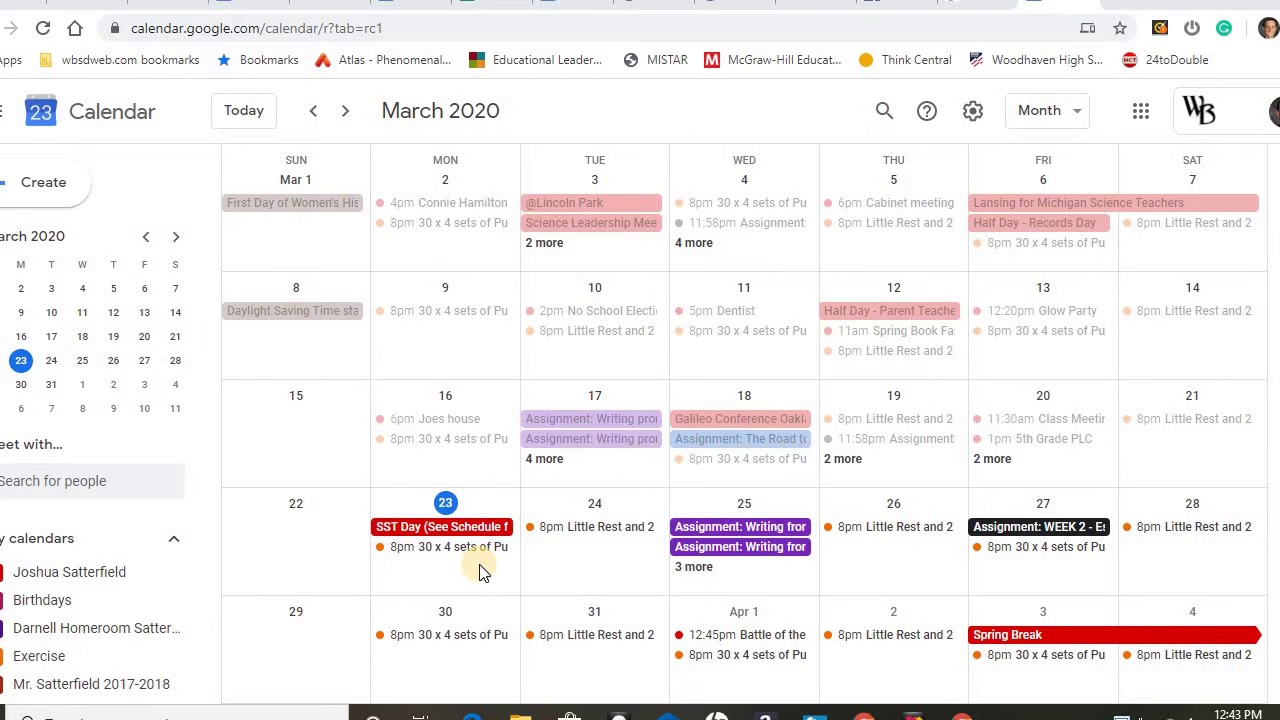
Start a new event in the empty Monday, March 23, 2020 cell of the month view.
click(479, 572)
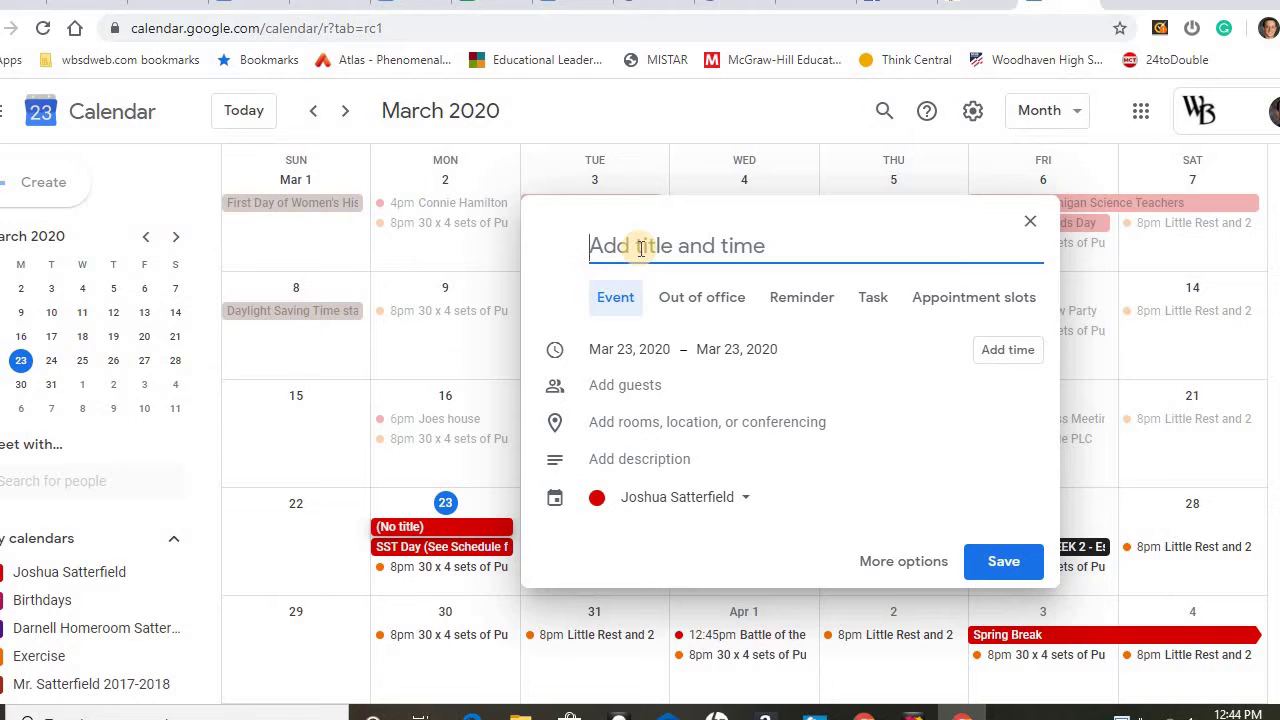
Enter 'Virtual Class Meeting' as the event title, correcting typos along the way.
text(G)
key(BackSpace)
text(Cla)
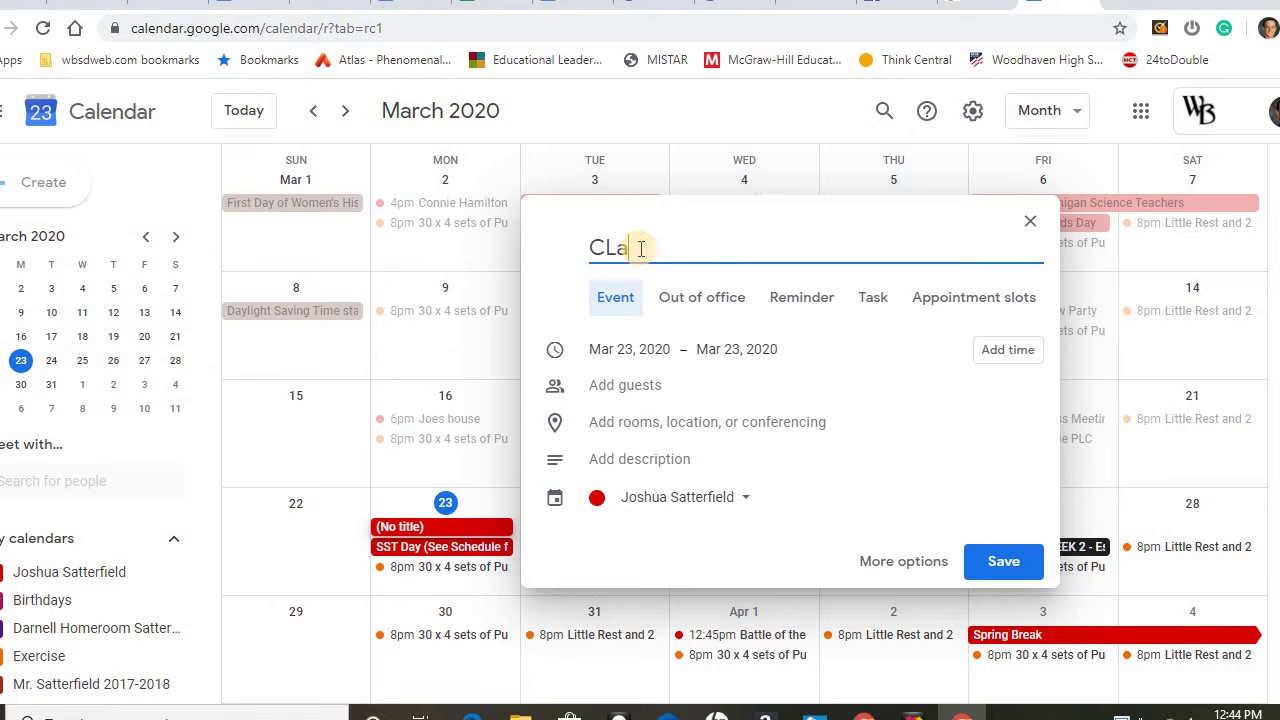
key(BackSpace)
text(ass Meeting)
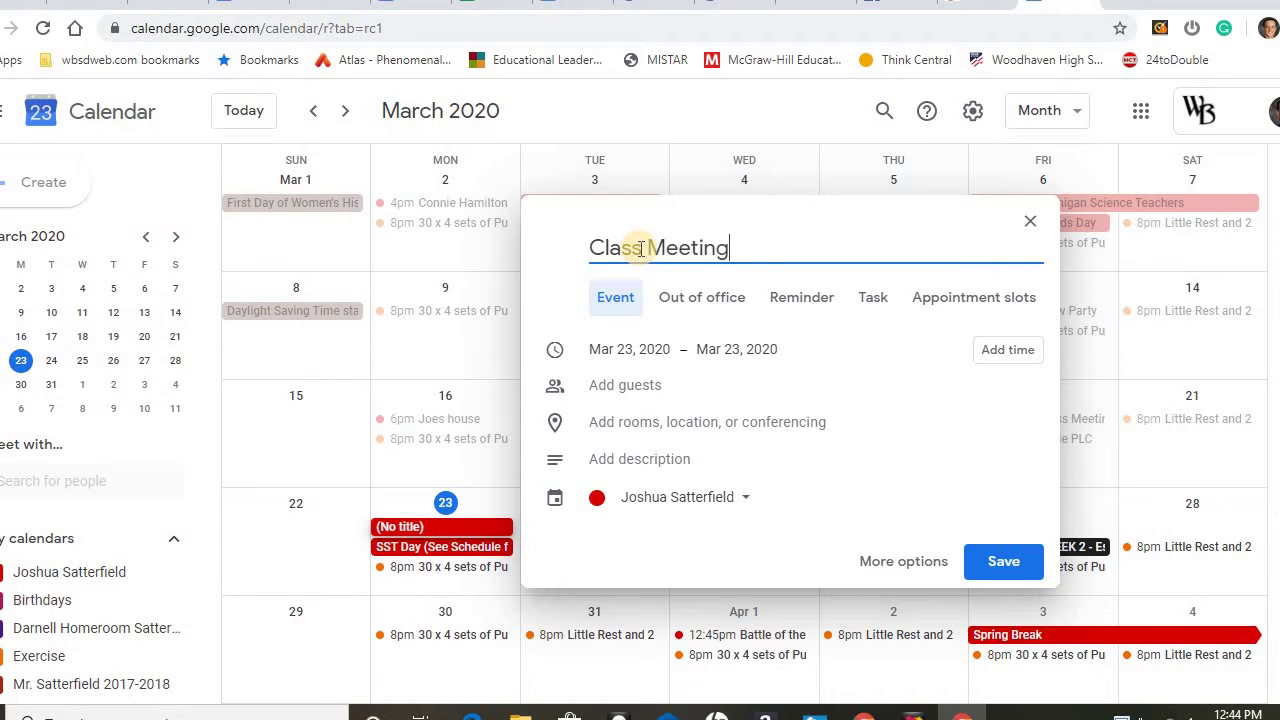
key(Left)
key(Left)
key(Left)
key(Left)
key(Left)
key(Left)
key(Left)
key(Left)
key(Left)
key(Left)
key(Left)
key(Left)
key(Left)
text(Virtu)
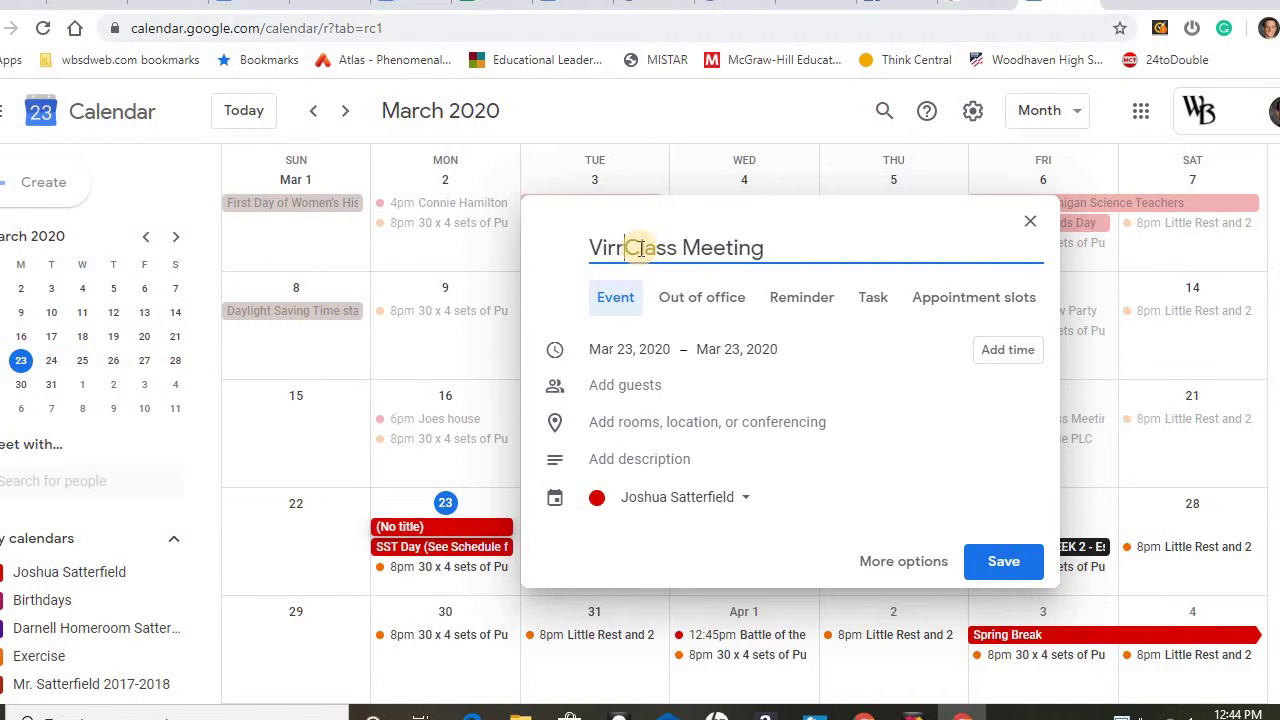
text(al)
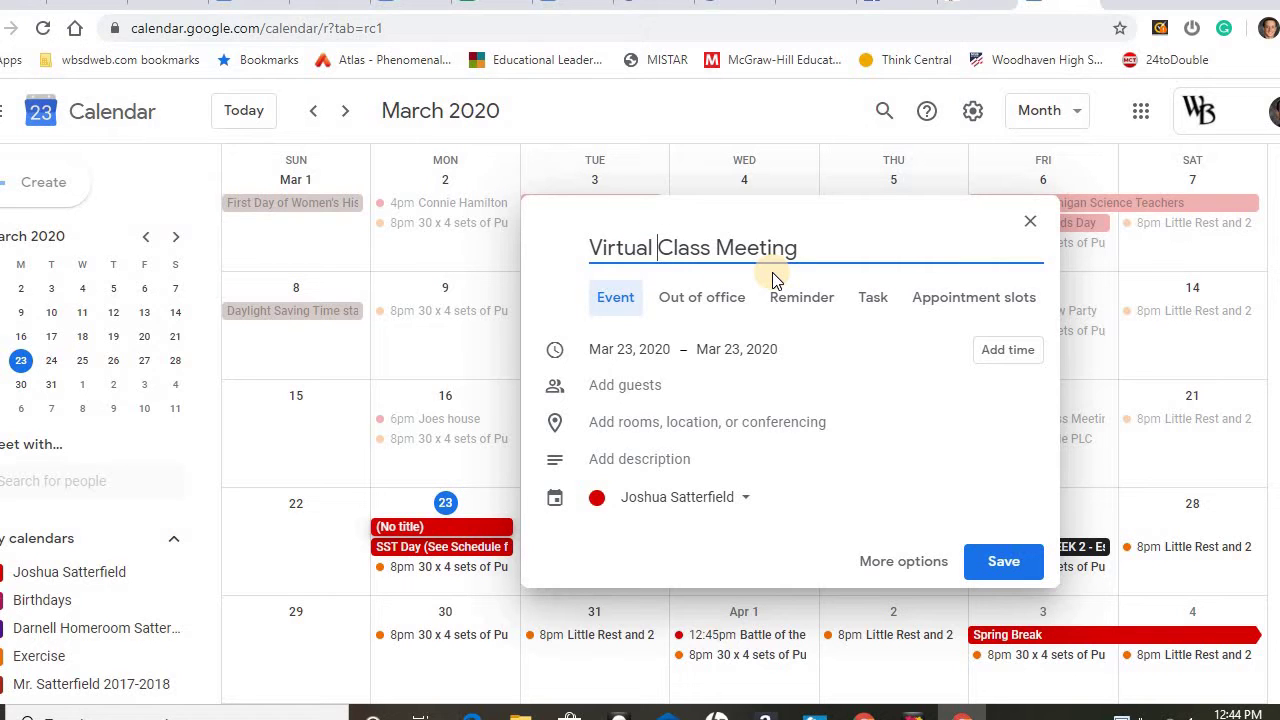
Set the event to run from 3:00pm to 3:30pm (30 mins).
click(1002, 352)
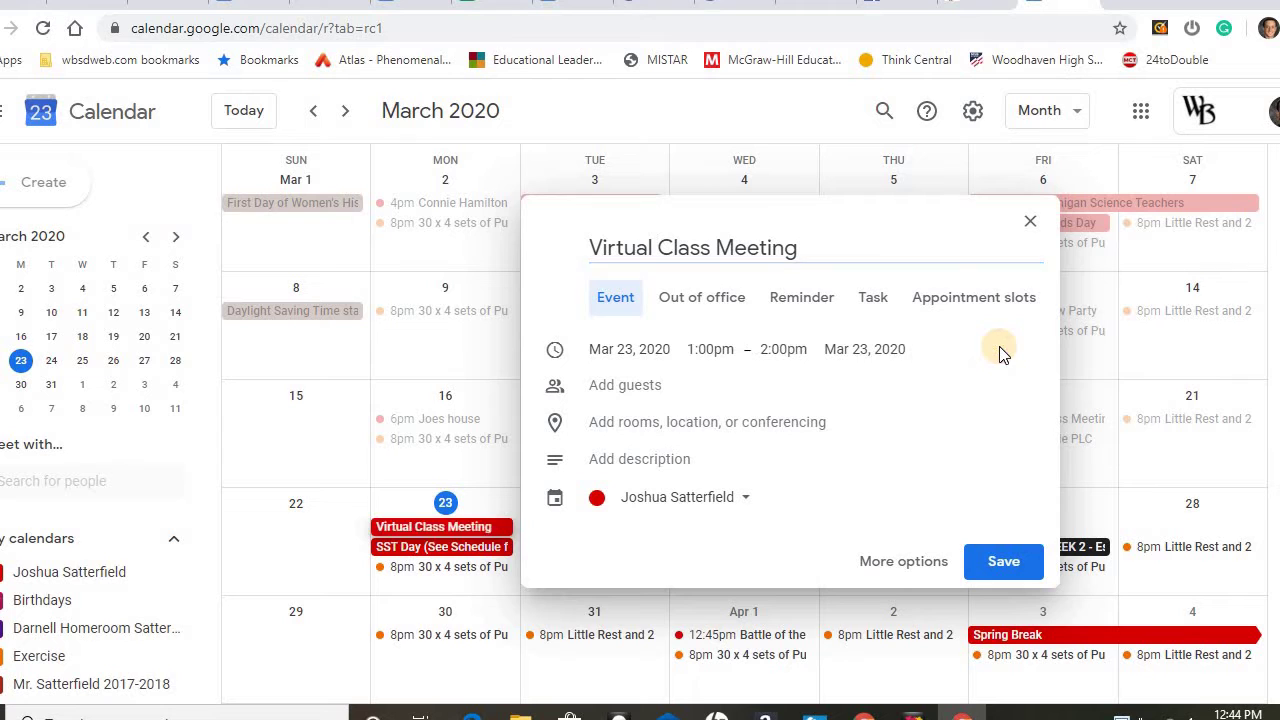
click(722, 348)
text(3)
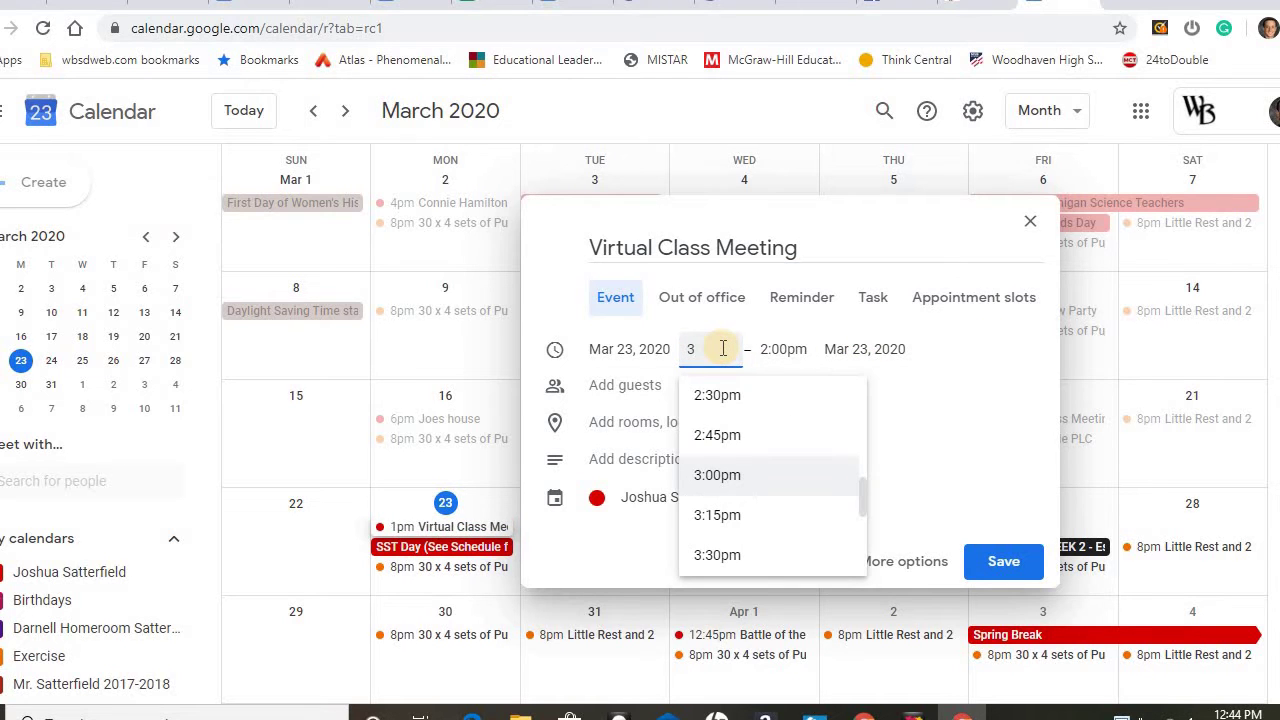
click(700, 476)
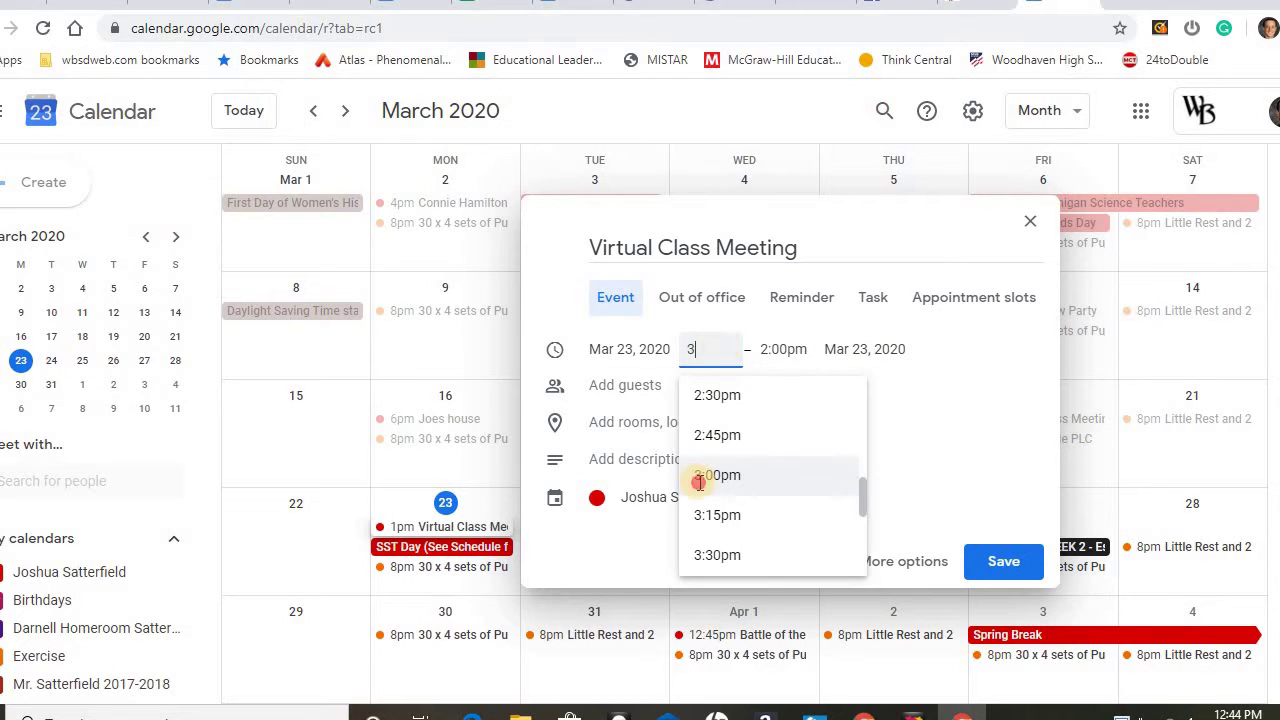
click(766, 350)
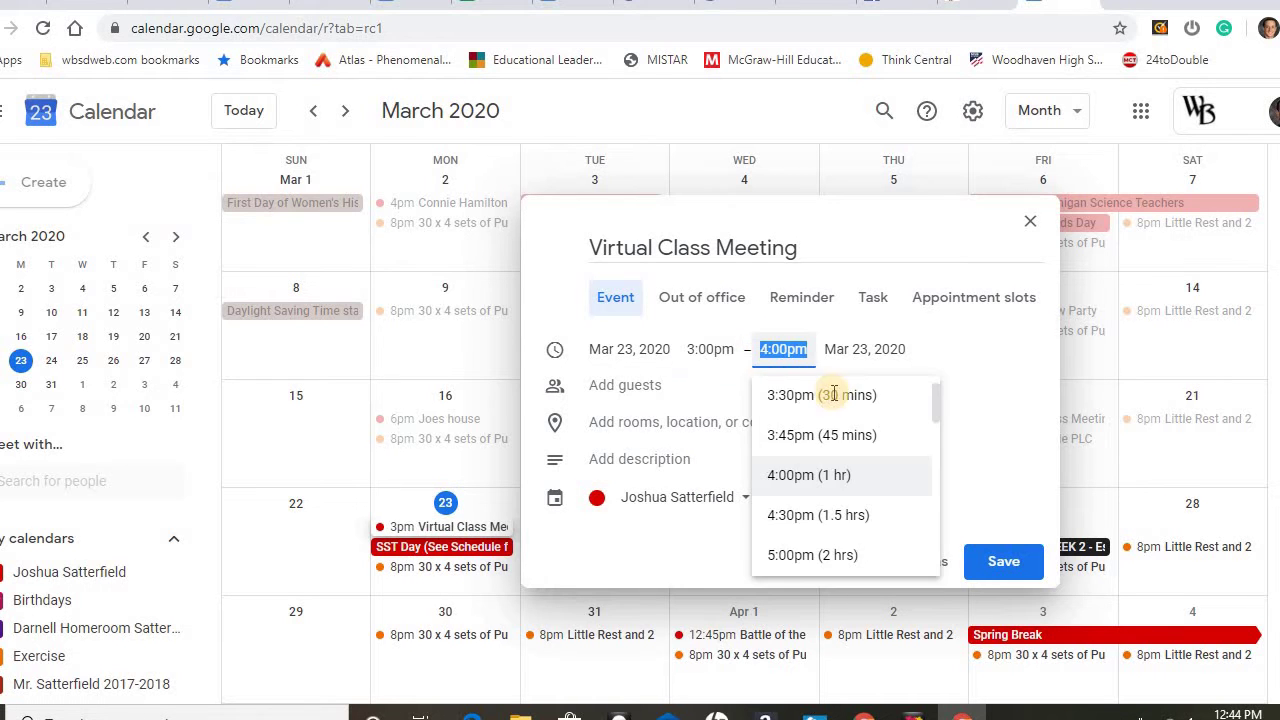
click(829, 394)
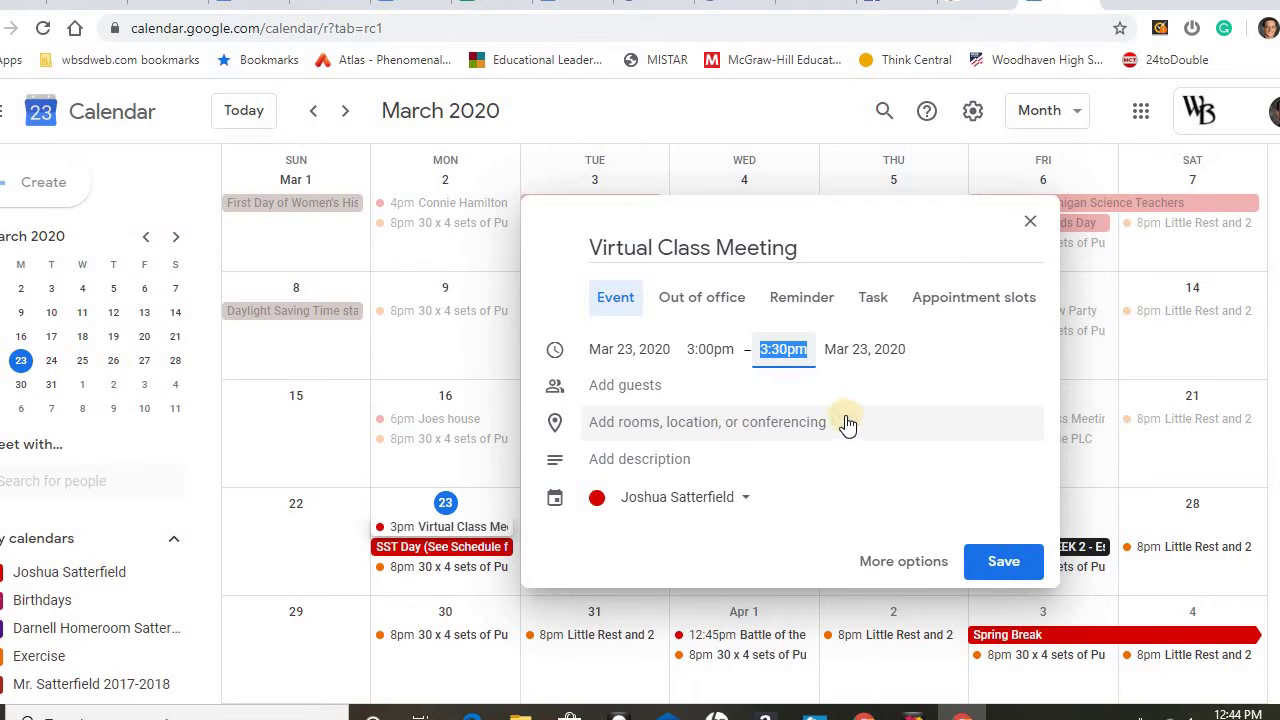
Add a Hangouts Meet conference to the event and copy its meeting link address.
click(780, 427)
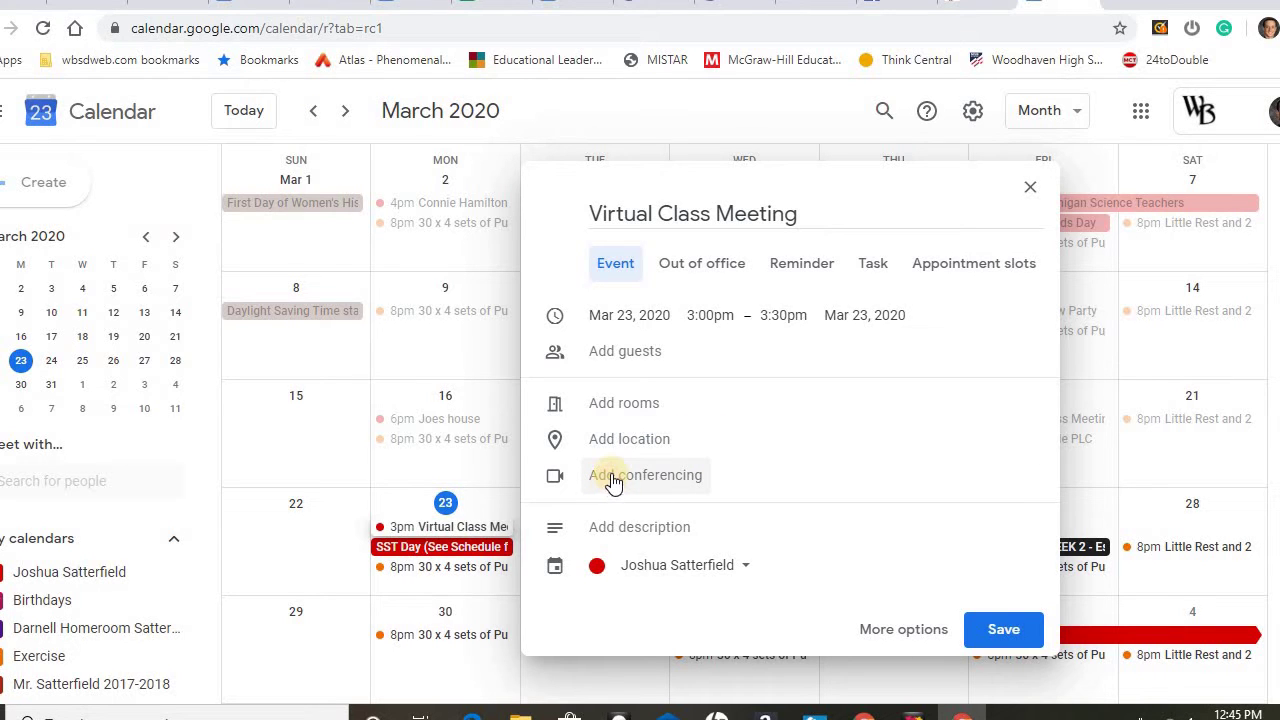
click(613, 480)
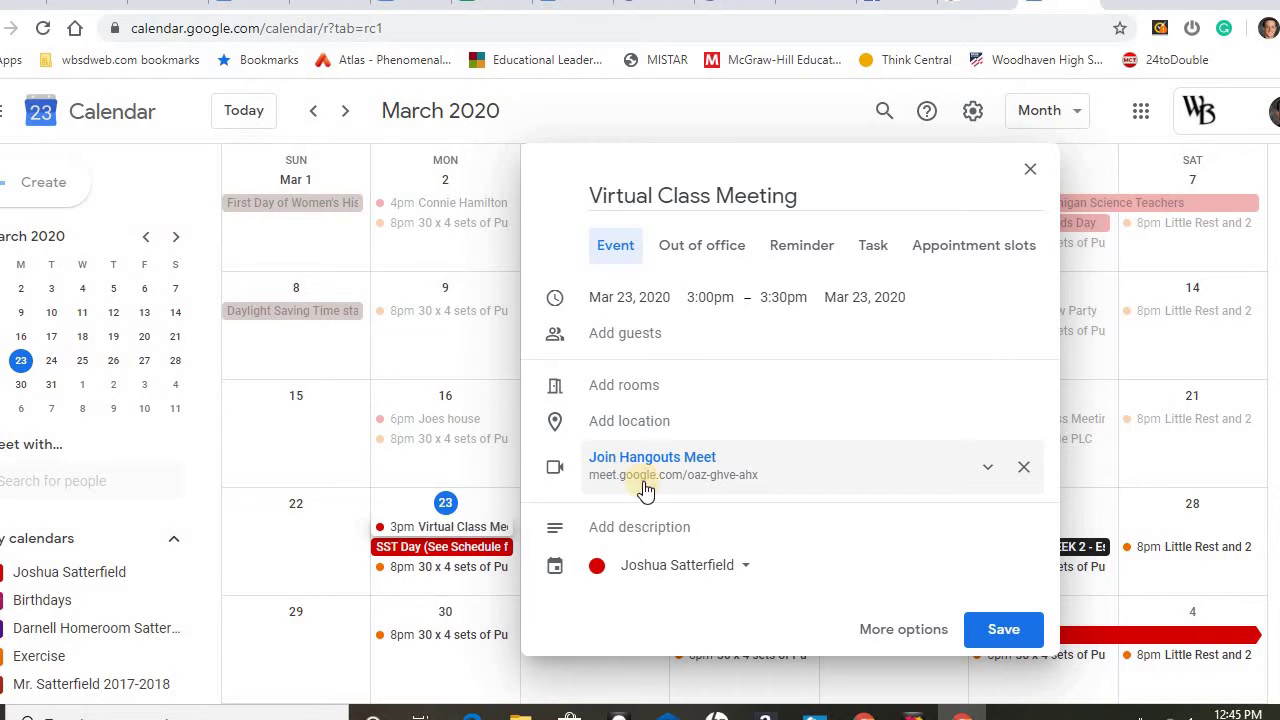
click(990, 478)
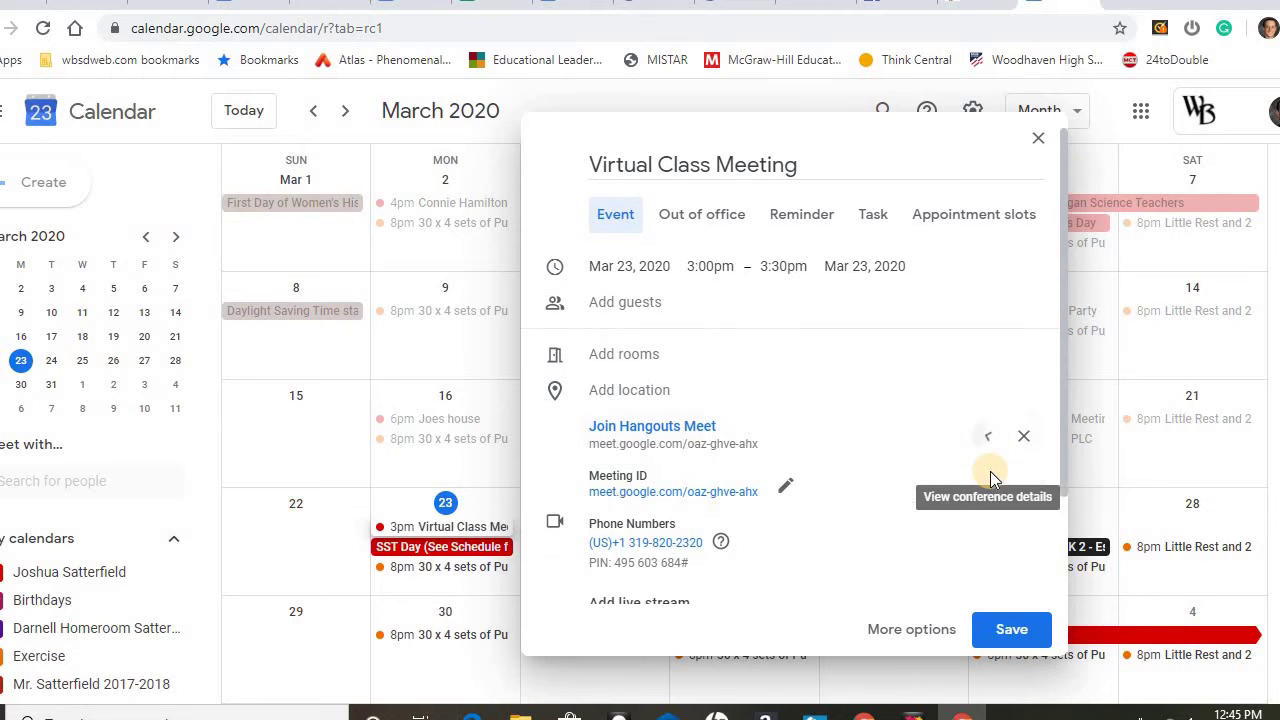
click(991, 449)
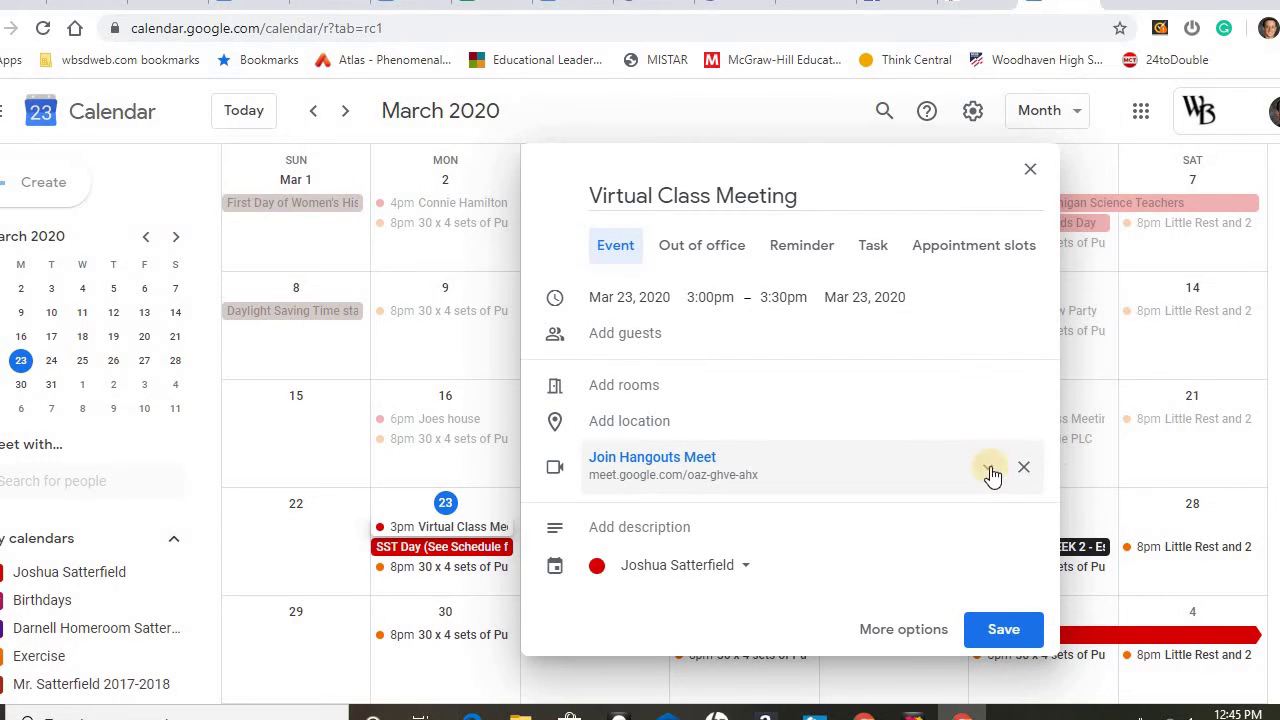
click(985, 467)
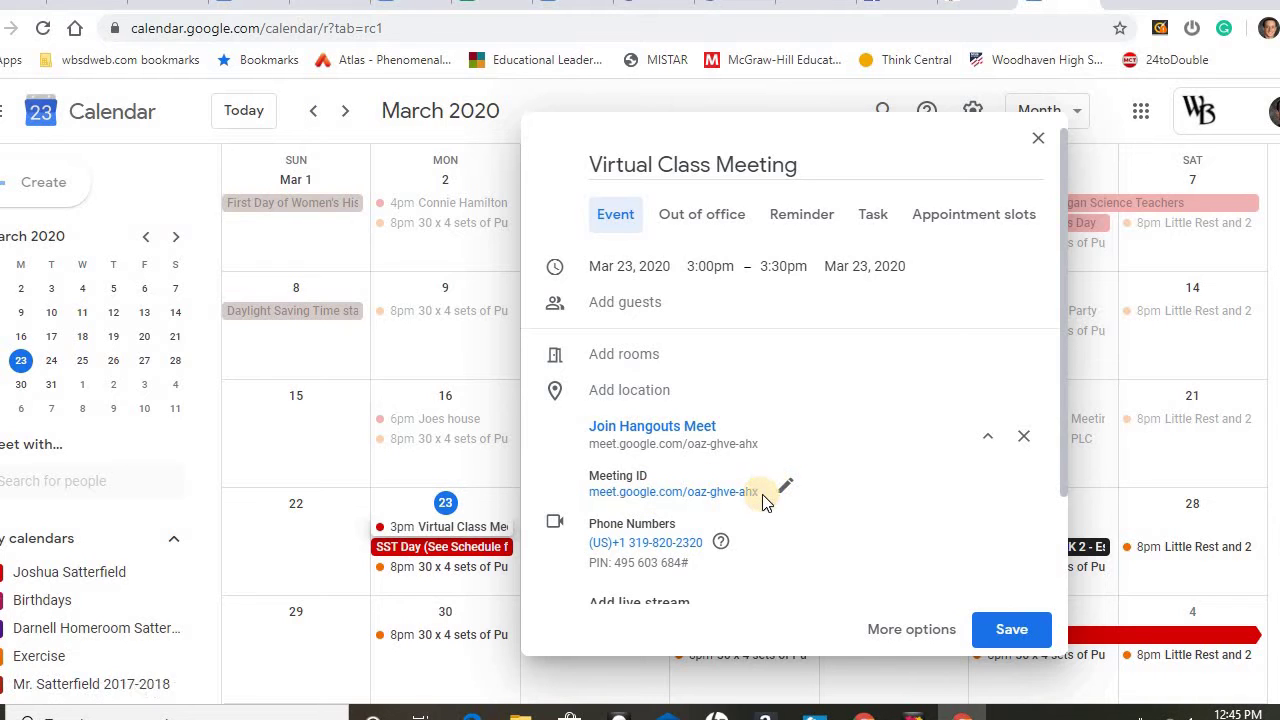
drag(762, 492, 590, 489)
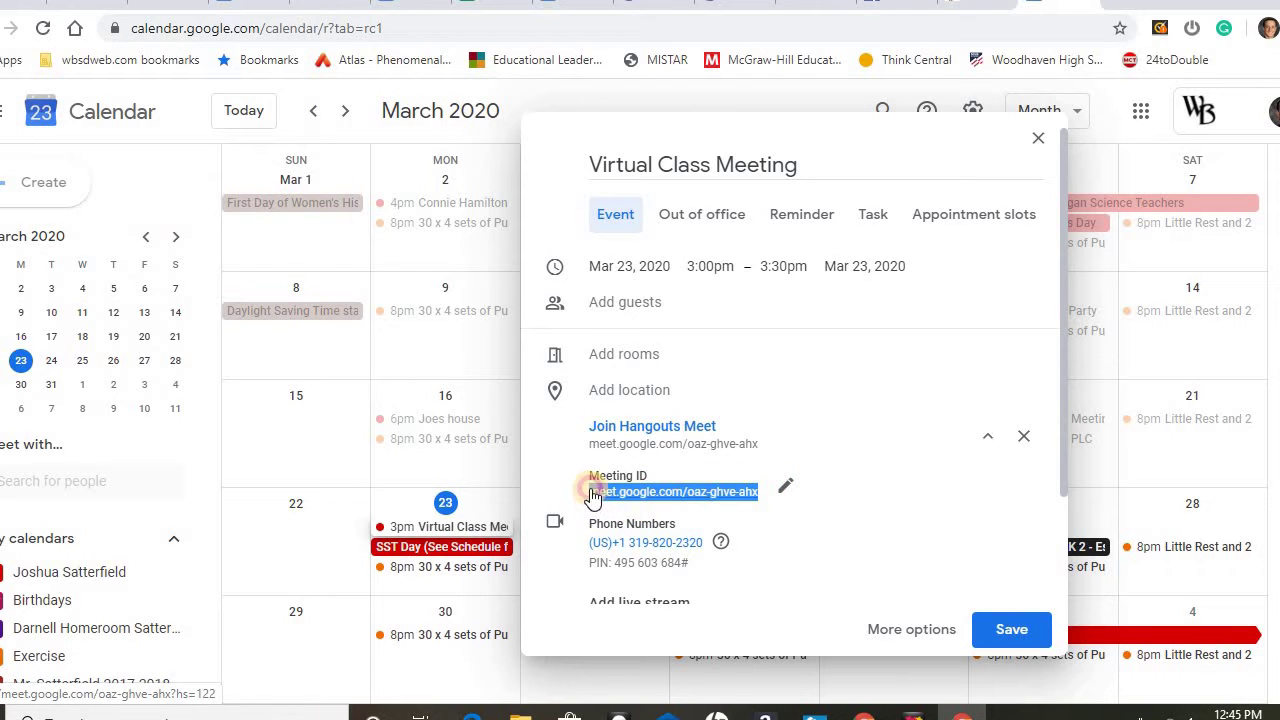
right_click(590, 489)
click(618, 394)
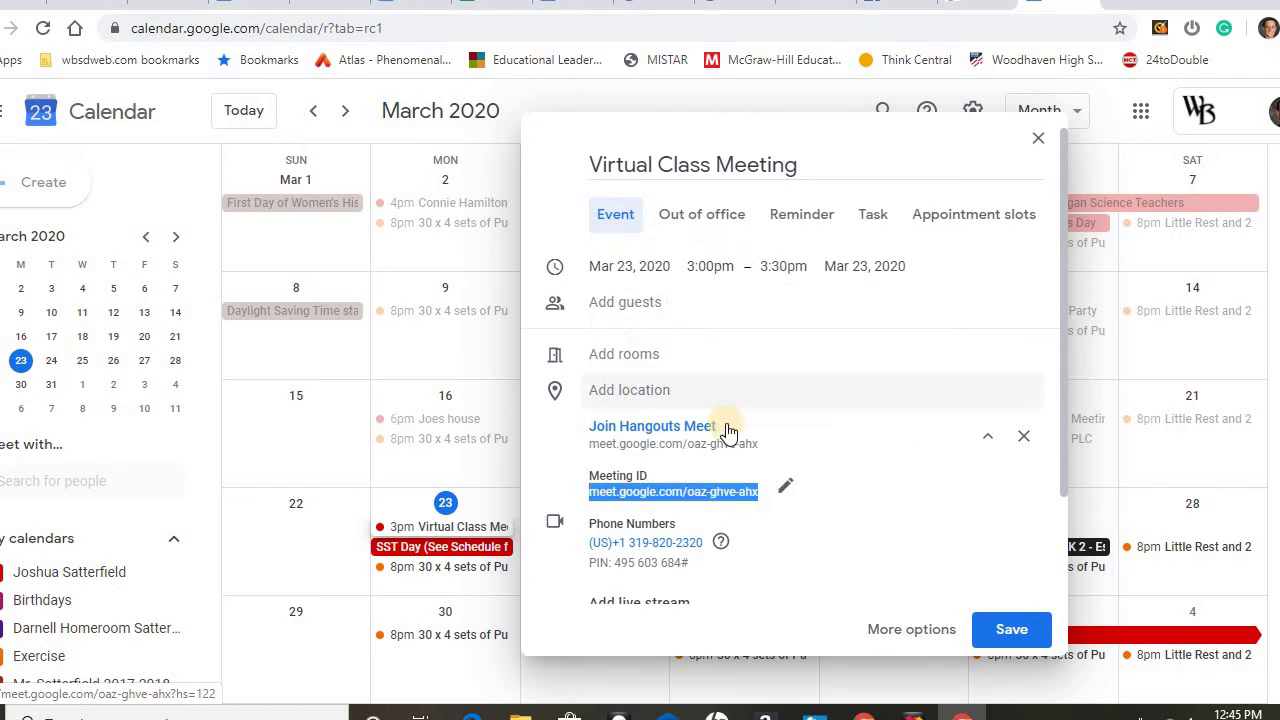
click(887, 326)
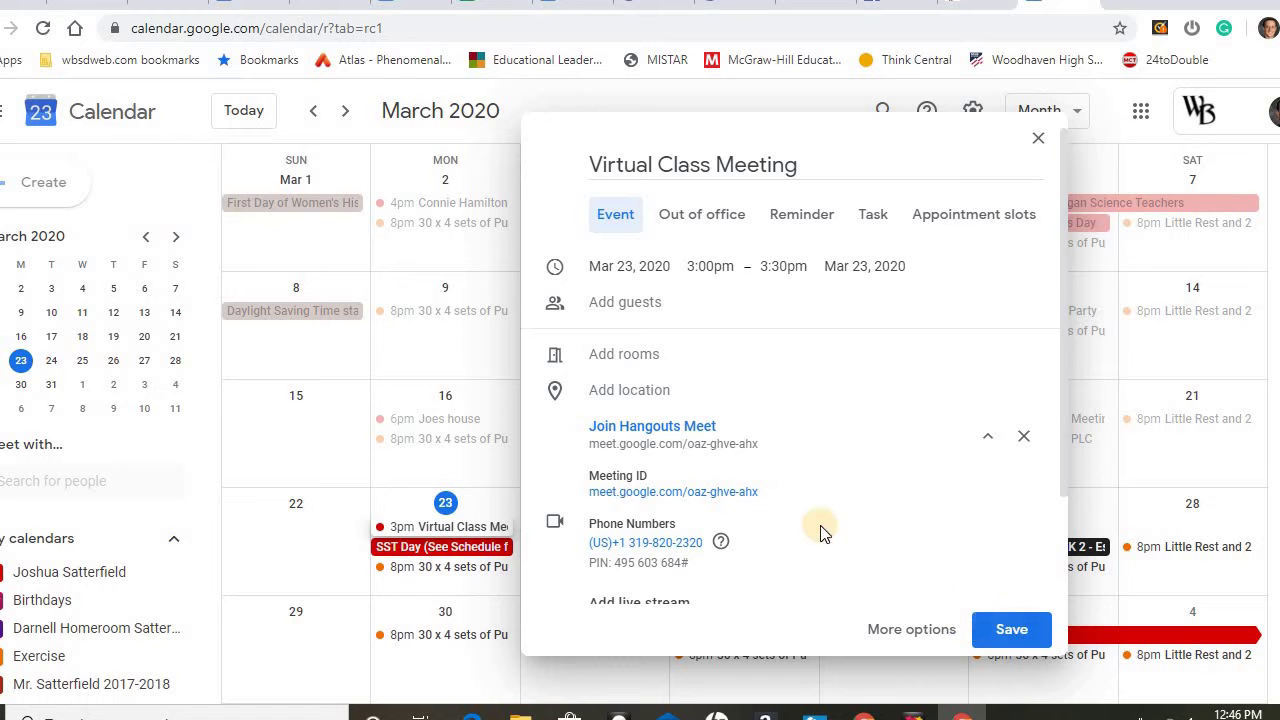
Save the event so '3pm Virtual Class Meeting' appears on March 23.
click(988, 444)
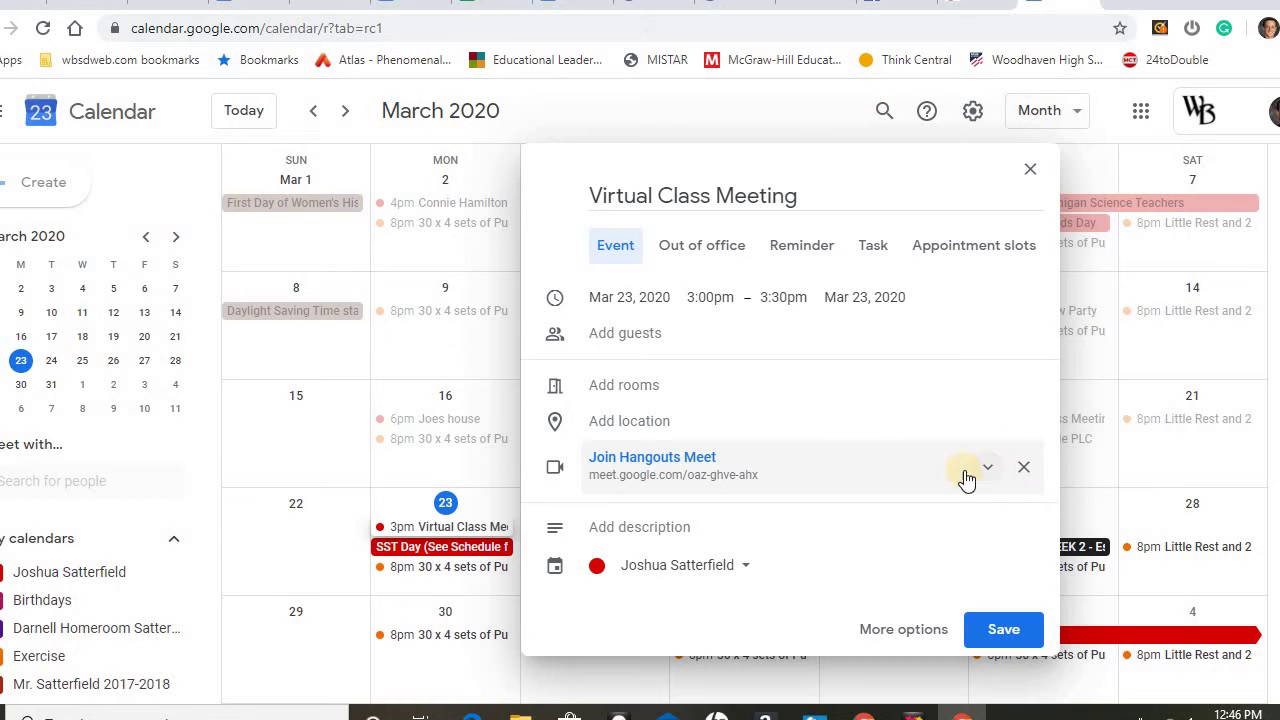
drag(782, 490, 600, 490)
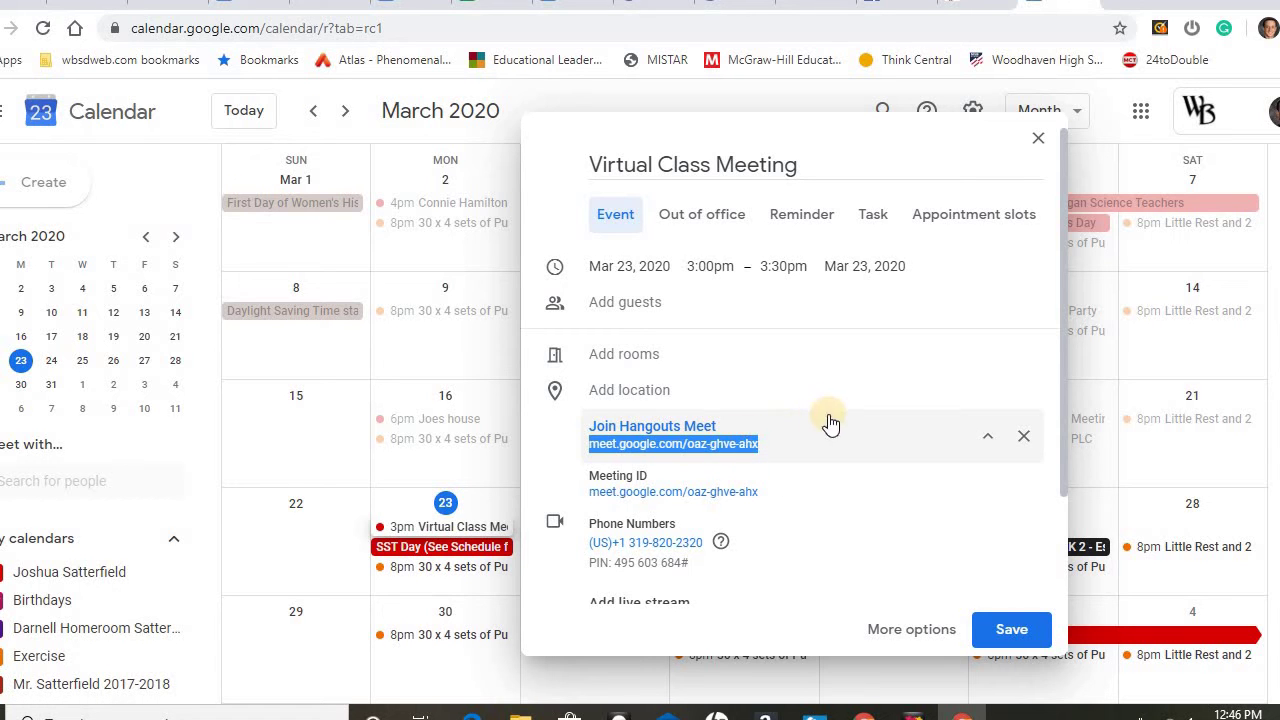
click(1013, 629)
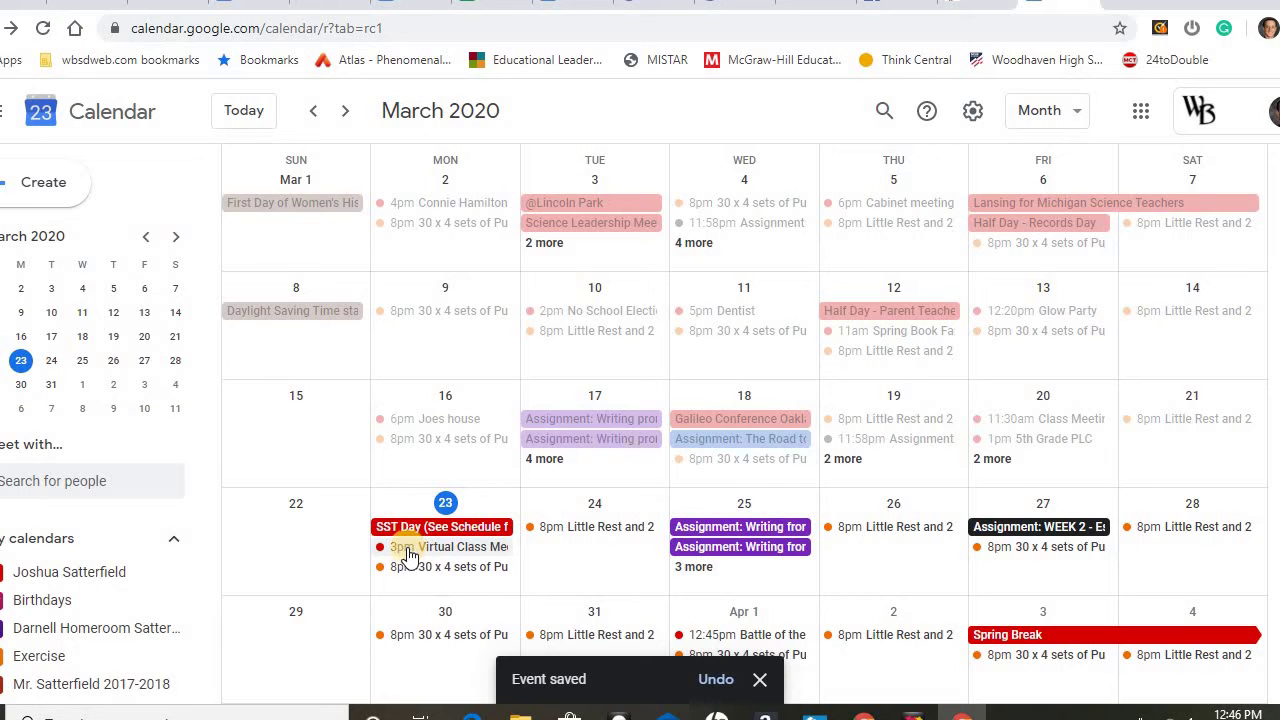
click(1145, 112)
Go to Google Classroom and open the 2019 - 2020 class stream.
scroll(1150, 440, down, 3)
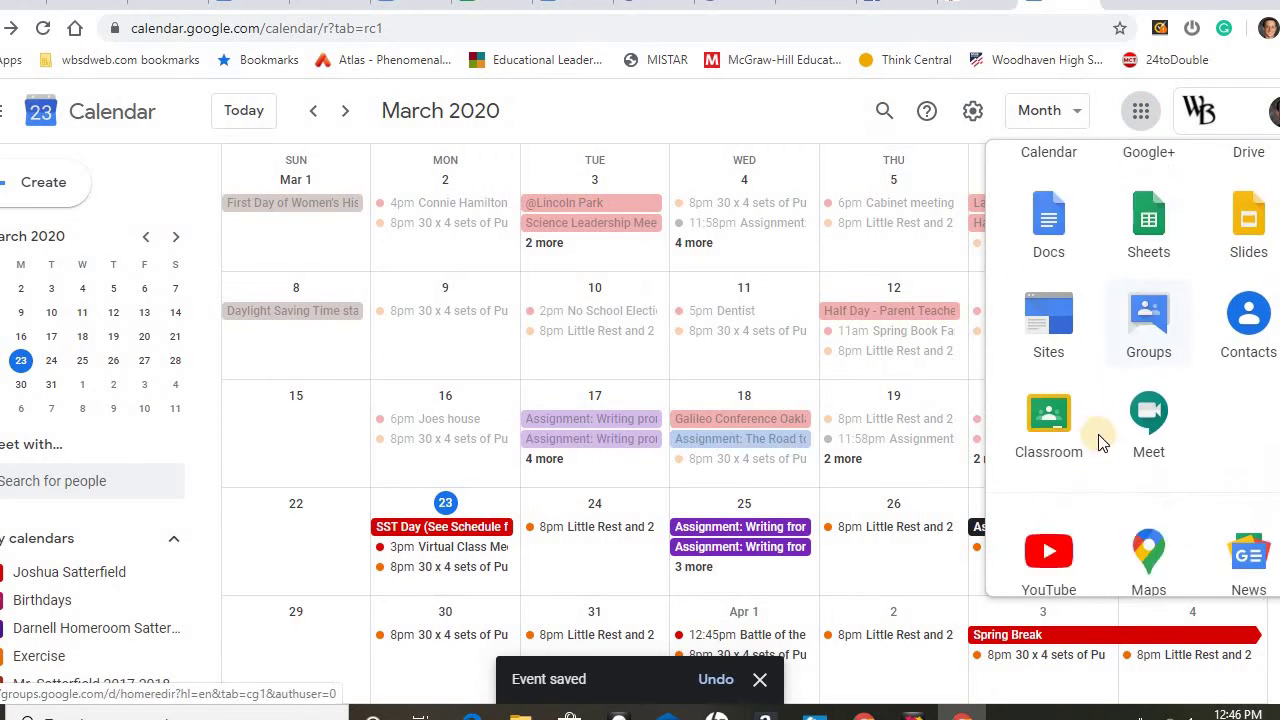
click(1075, 302)
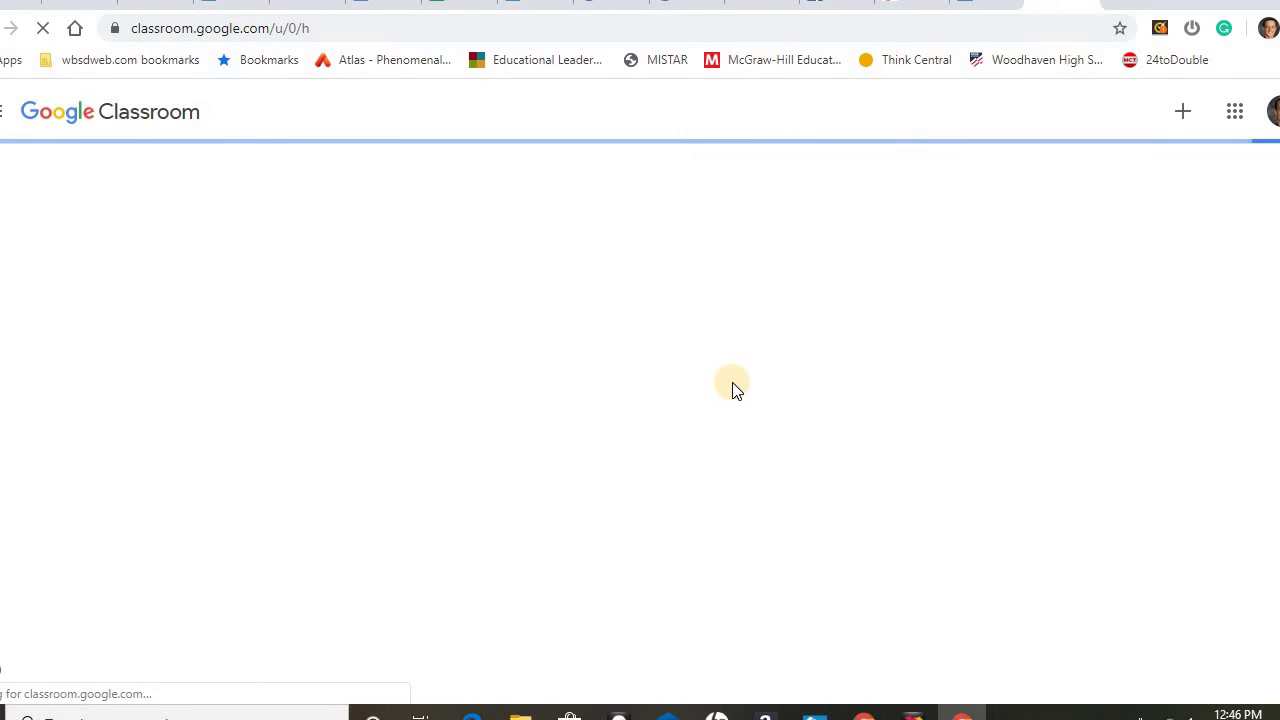
scroll(735, 390, down, 2)
scroll(186, 443, down, 2)
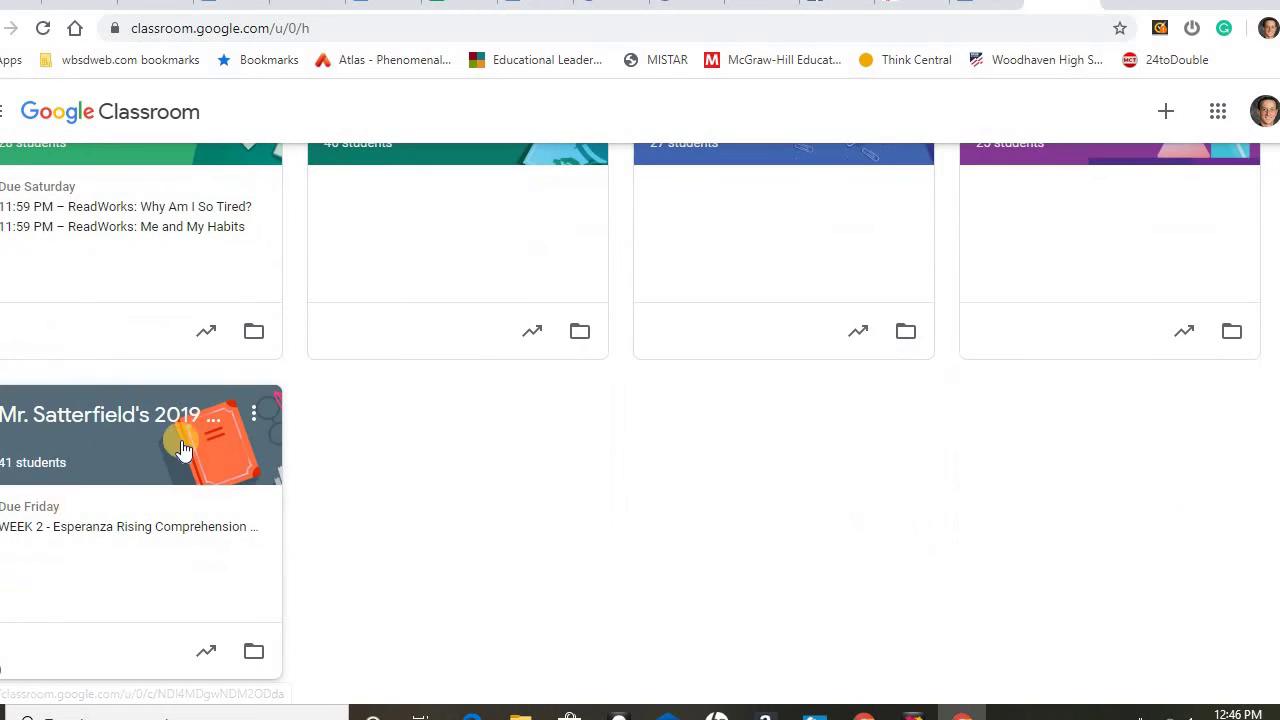
click(113, 414)
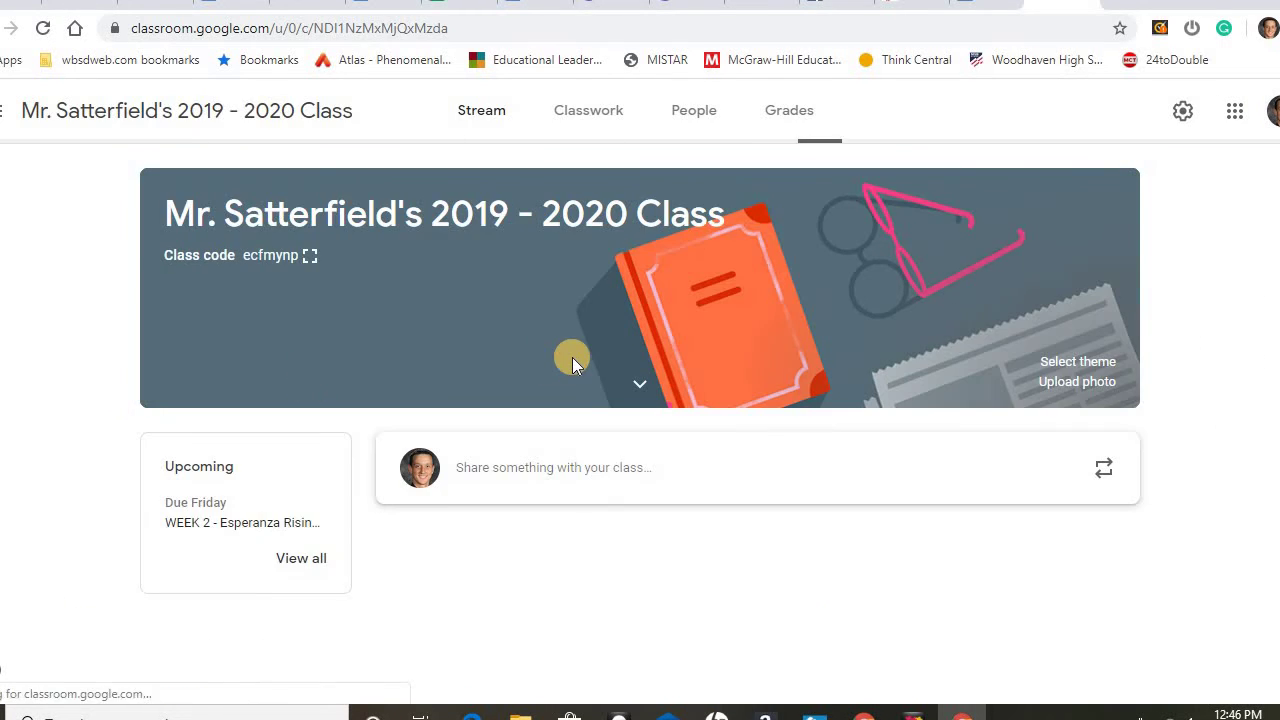
Draft a post: 'Good afternoon!' plus an invitation to join the Google Hangout.
click(502, 463)
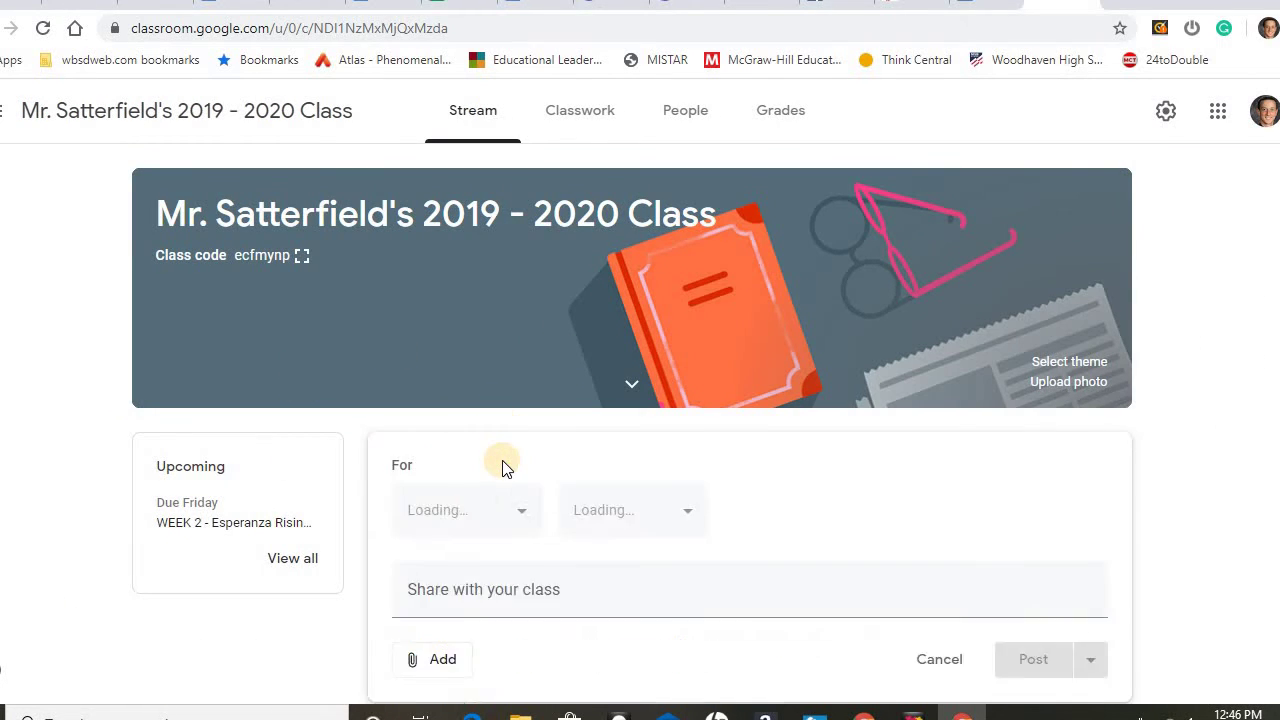
scroll(470, 507, down, 2)
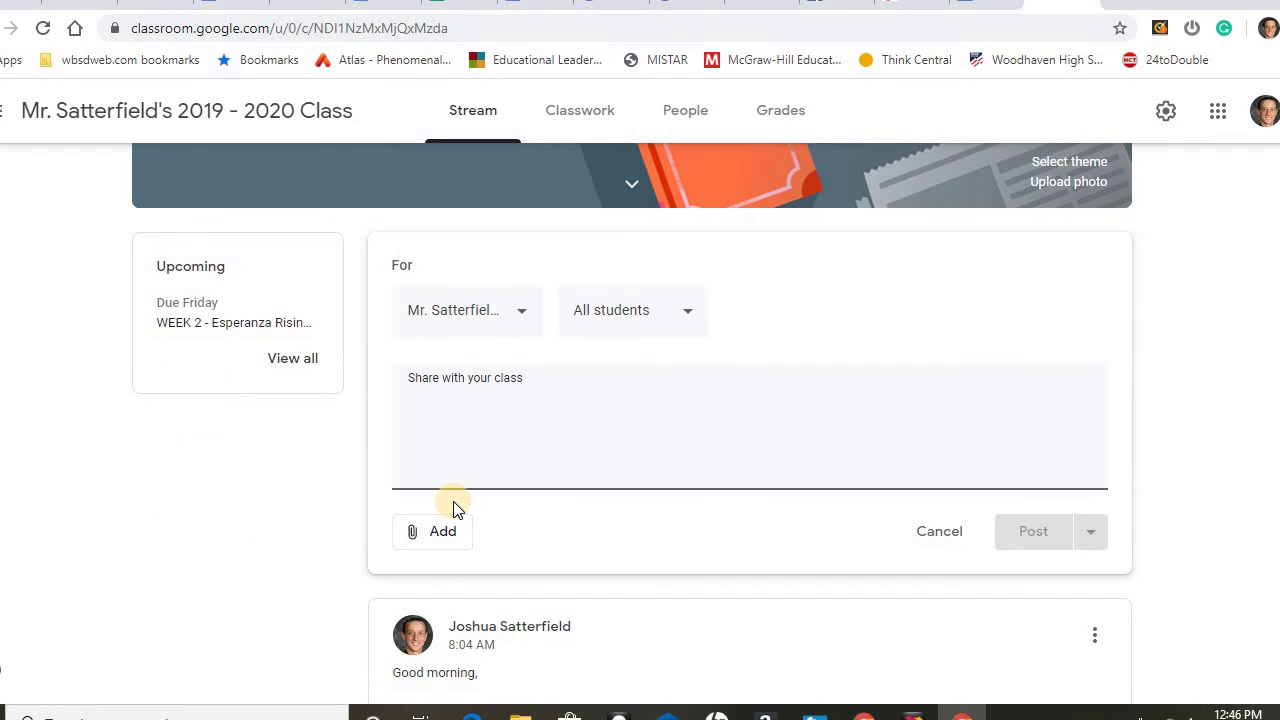
text(Good)
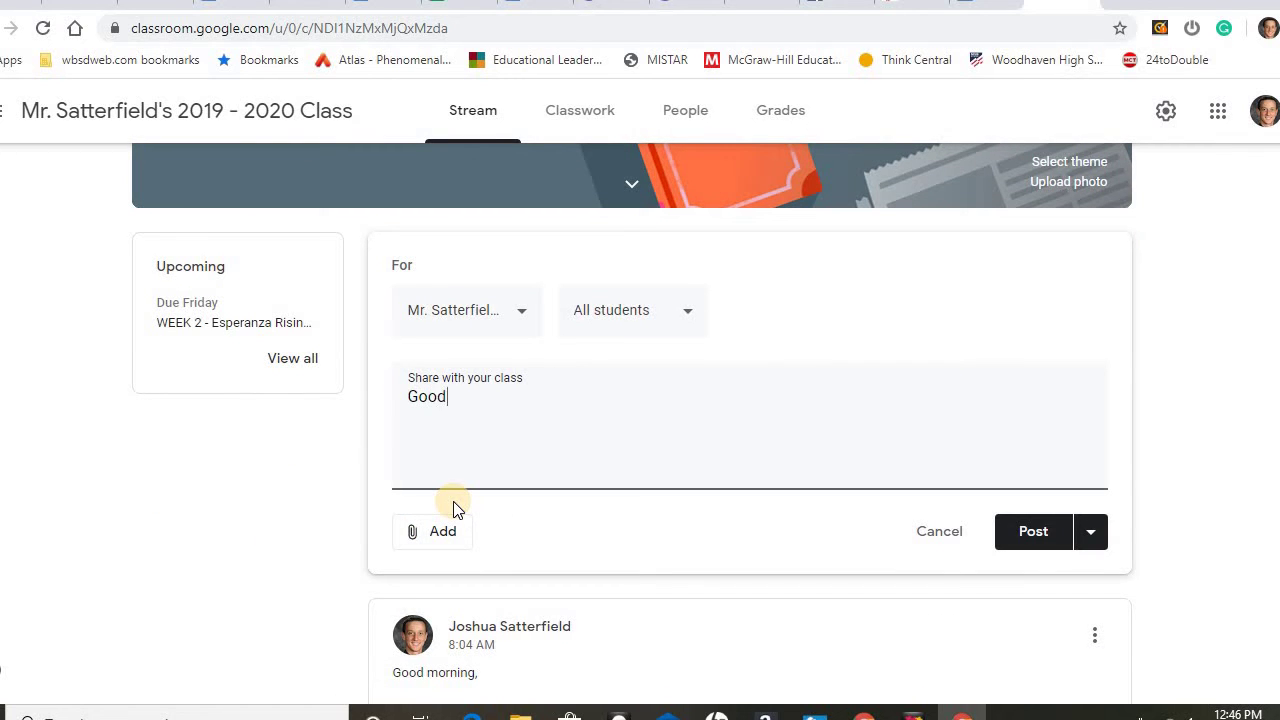
text( afternoon!)
key(Return)
key(Return)
text(I would love )
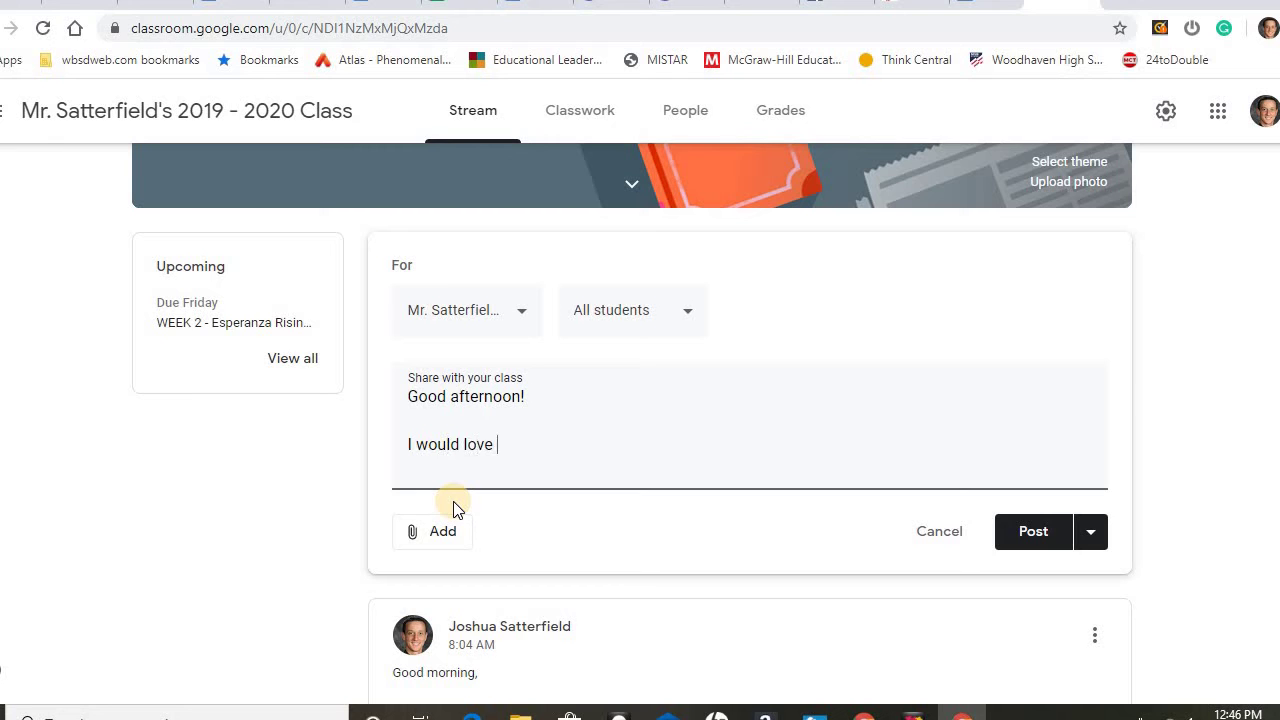
text(to check in with ou)
key(BackSpace)
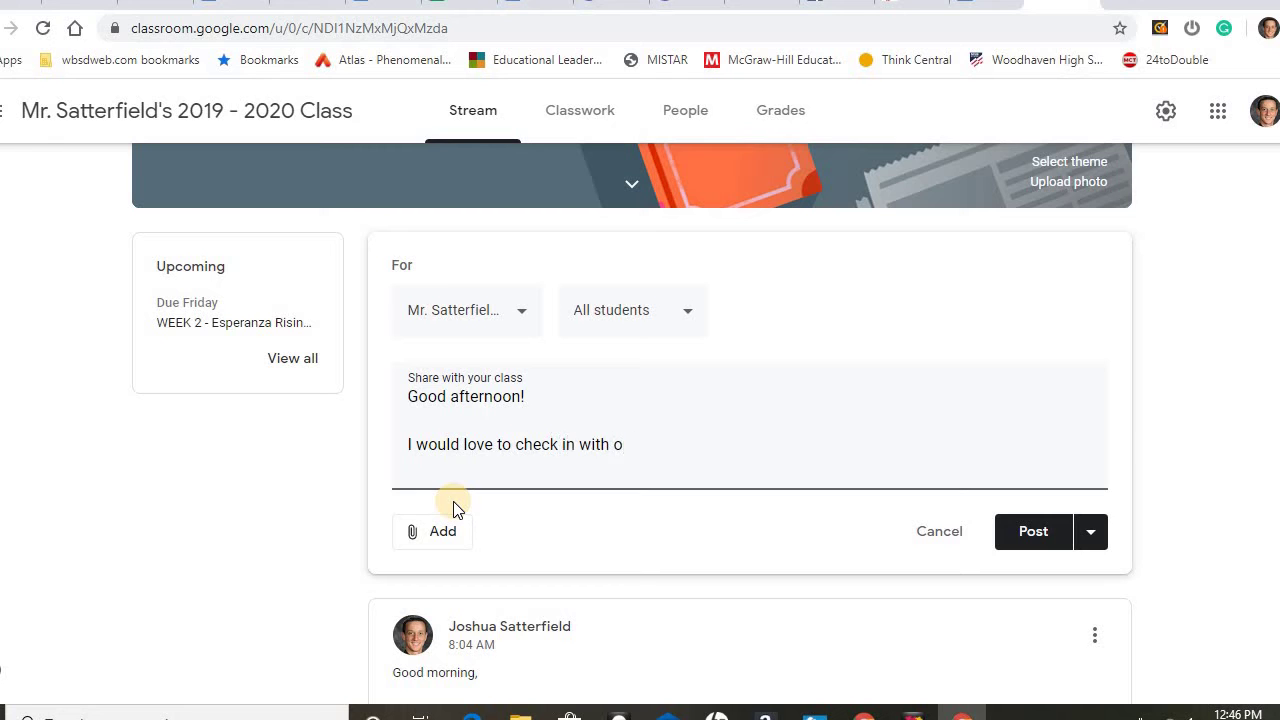
key(BackSpace)
text(all of you today to se)
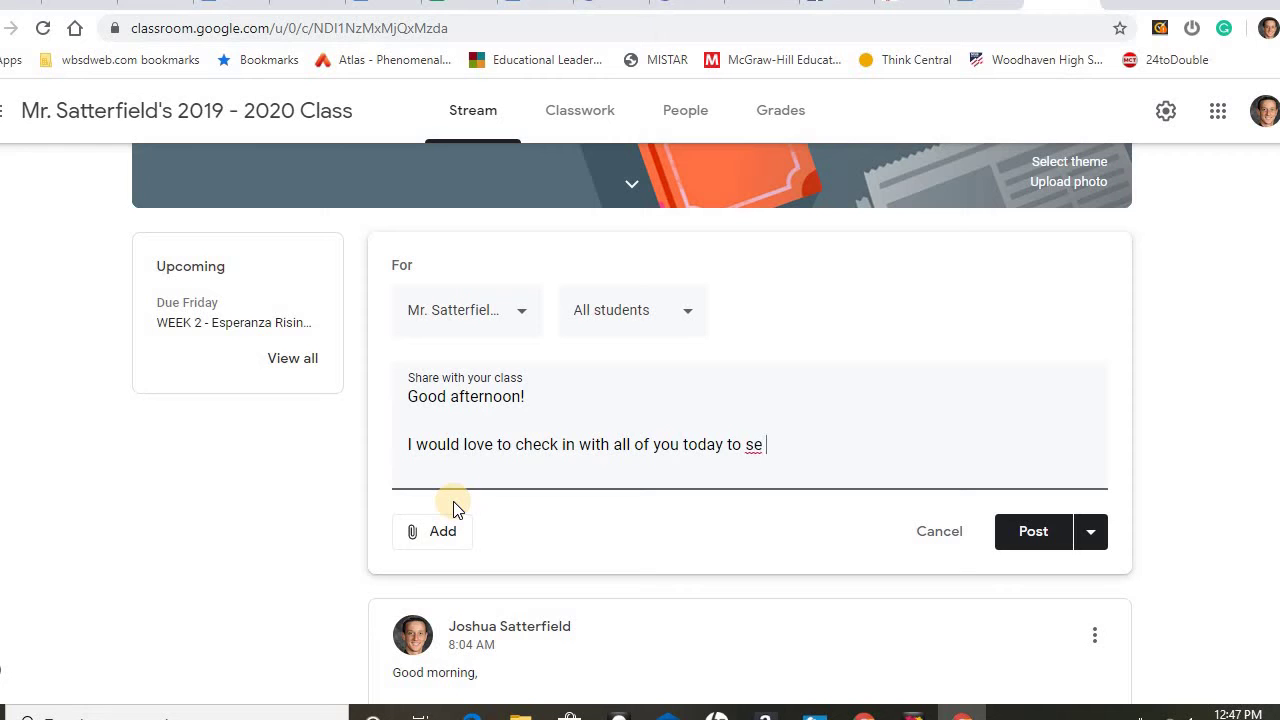
text(e how you're doing! )
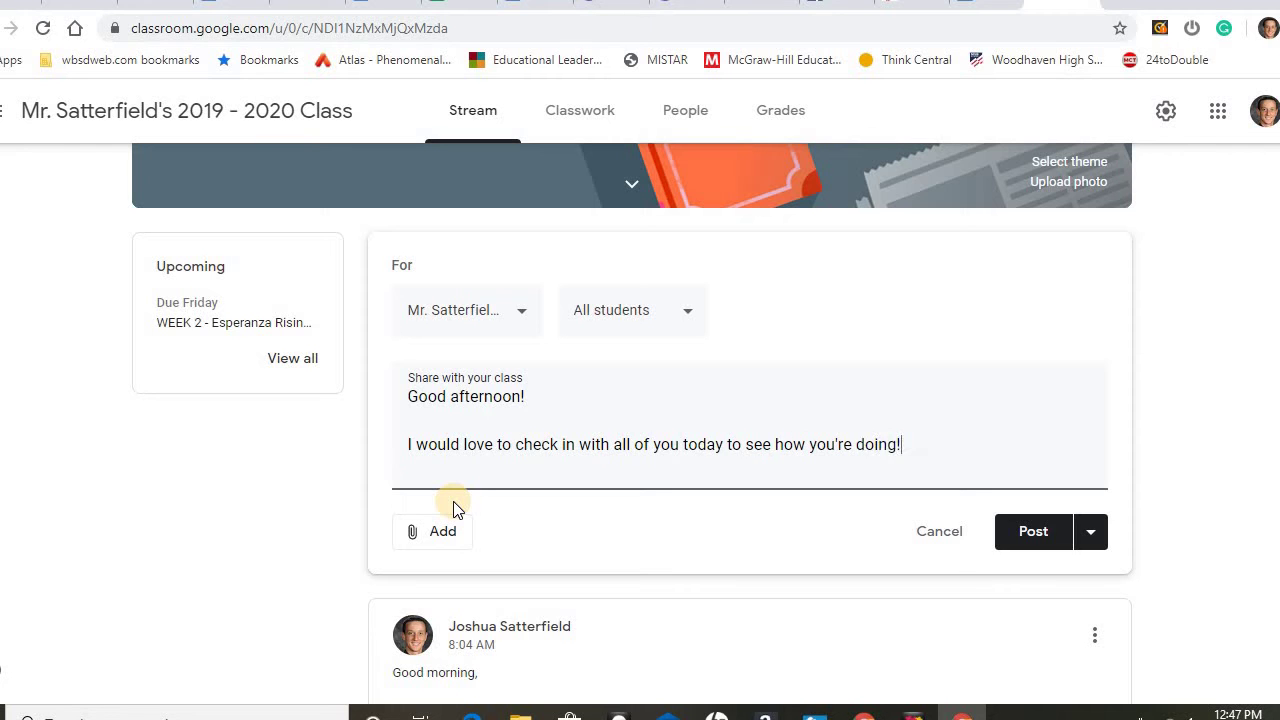
text(Please going our Google )
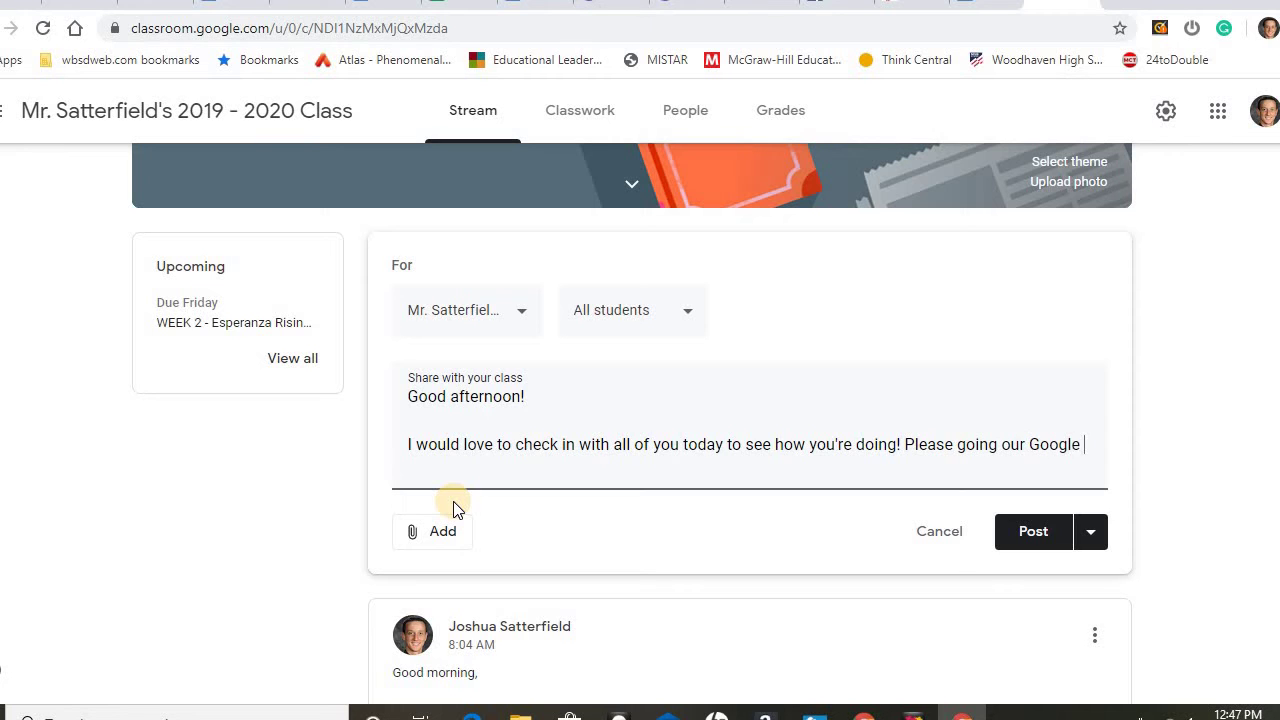
text(Hangout!)
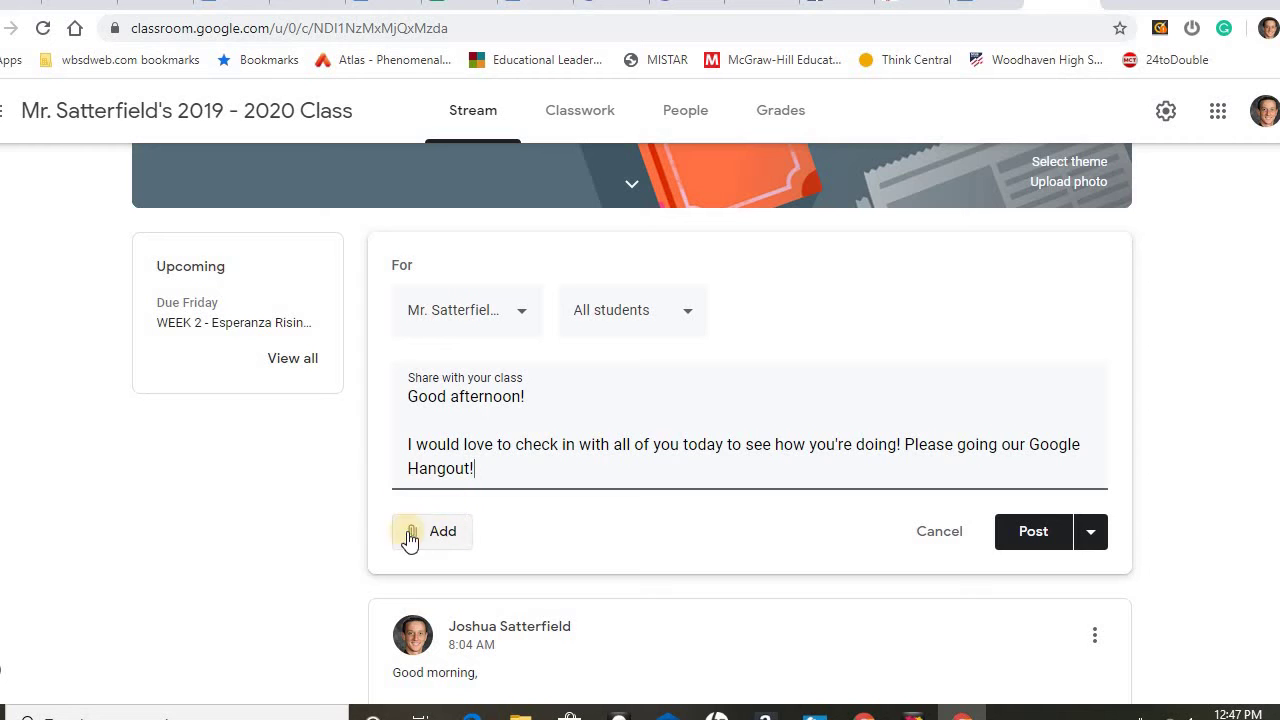
Attach the pasted Meet URL as a link on the post, then open that meeting.
click(424, 520)
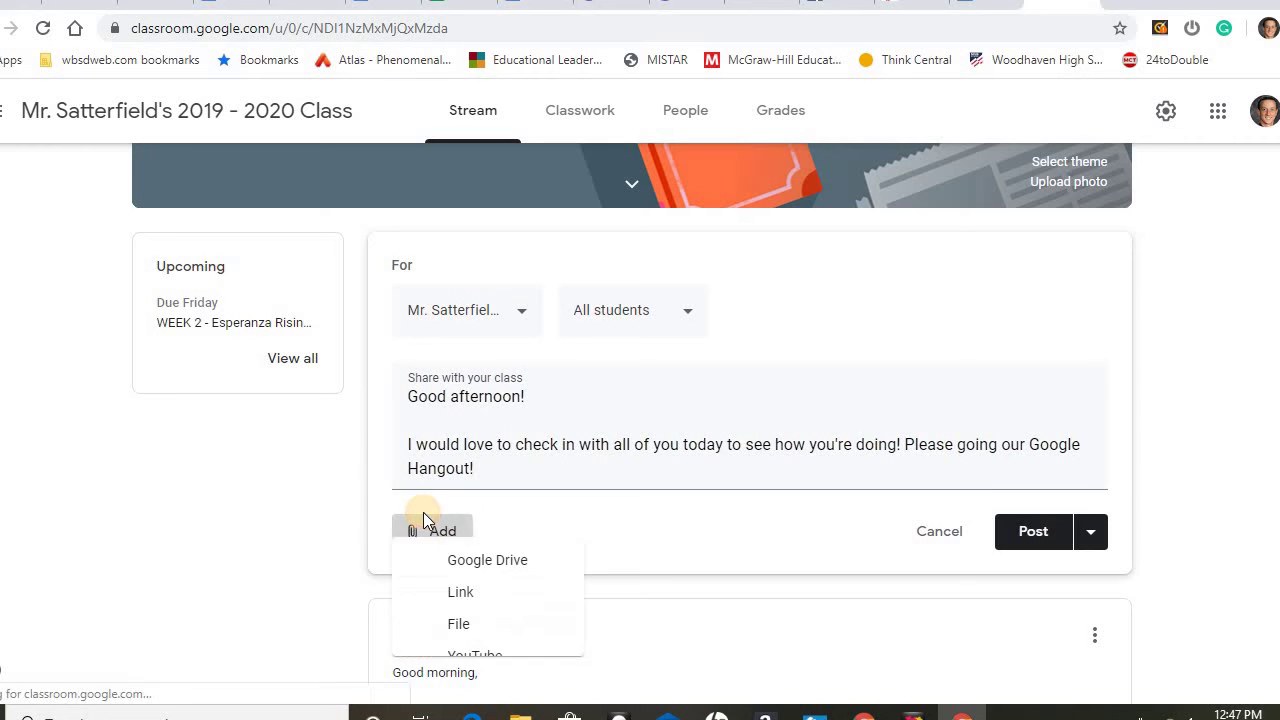
click(458, 595)
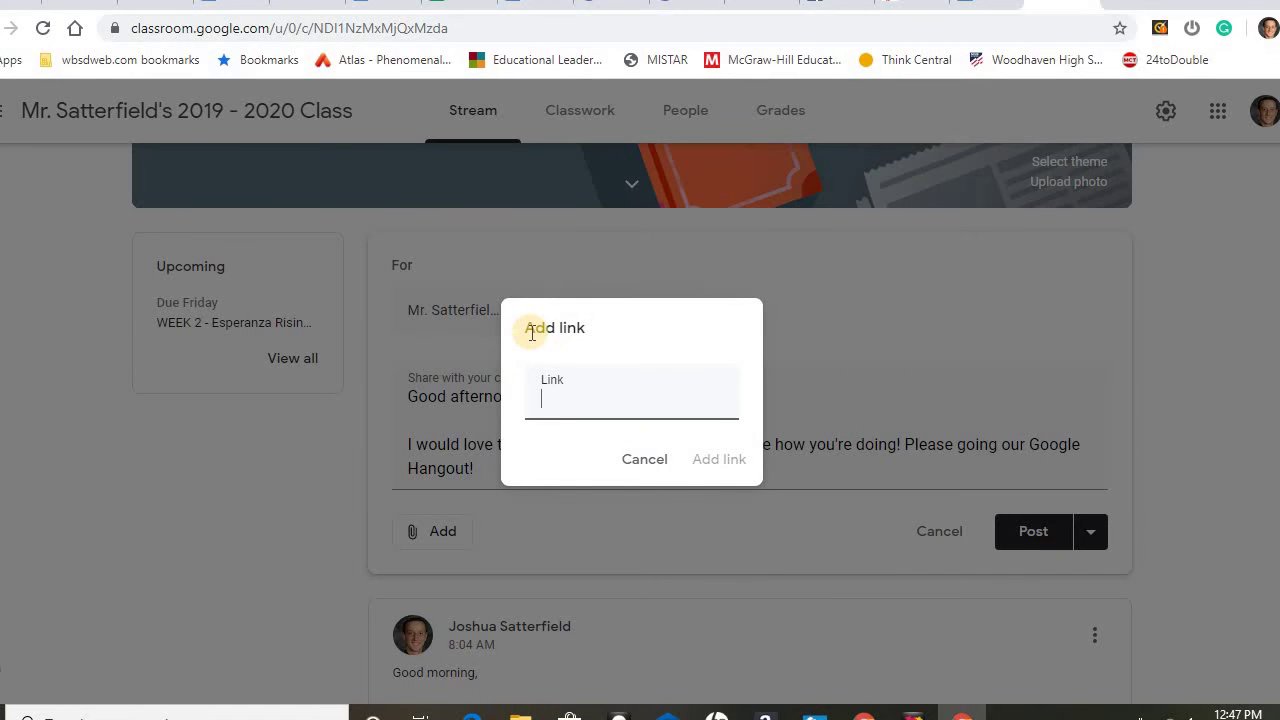
text(meet.google.com/oaz-ghve-ahx)
click(697, 455)
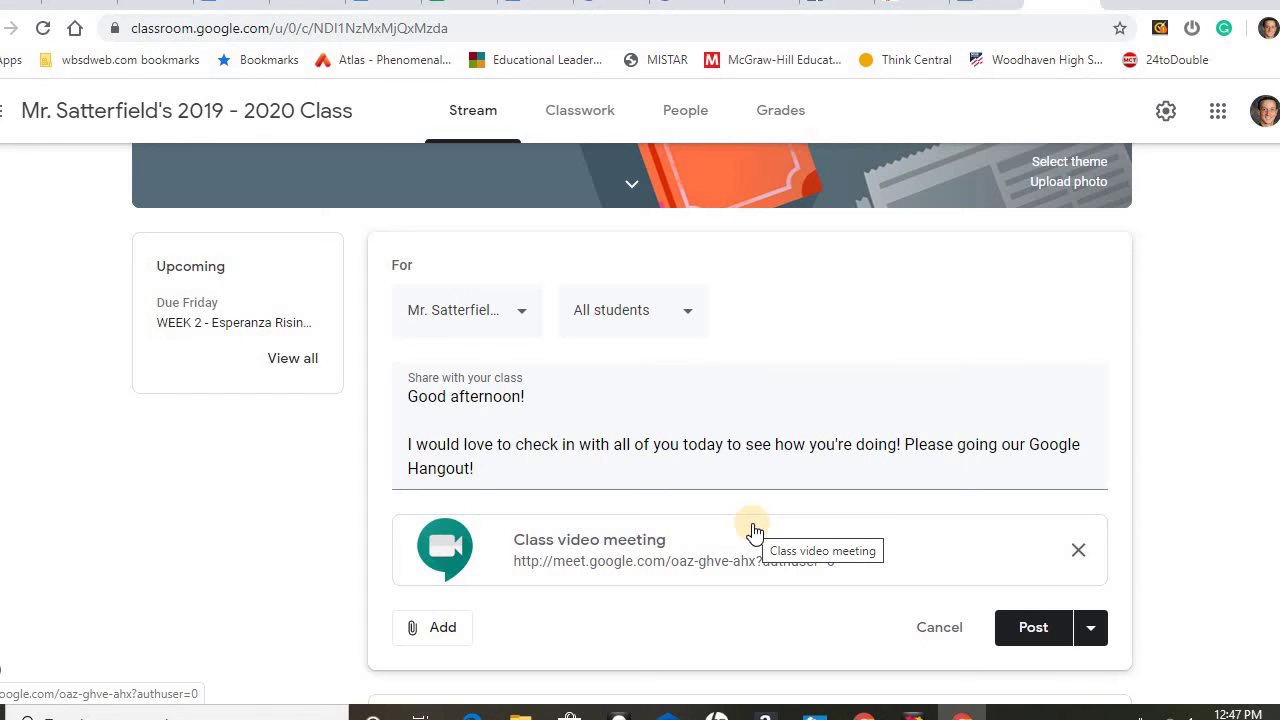
click(693, 565)
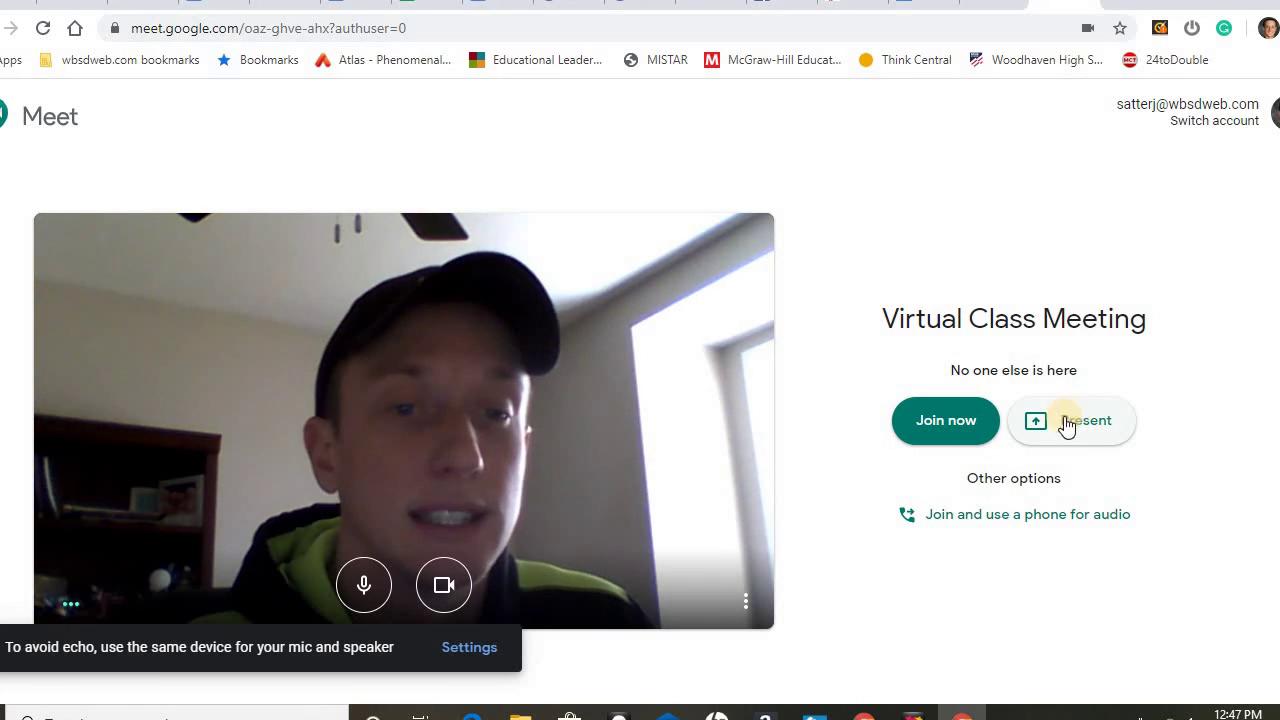
Present Screen 2 to the meeting from the Meet join screen.
click(1058, 428)
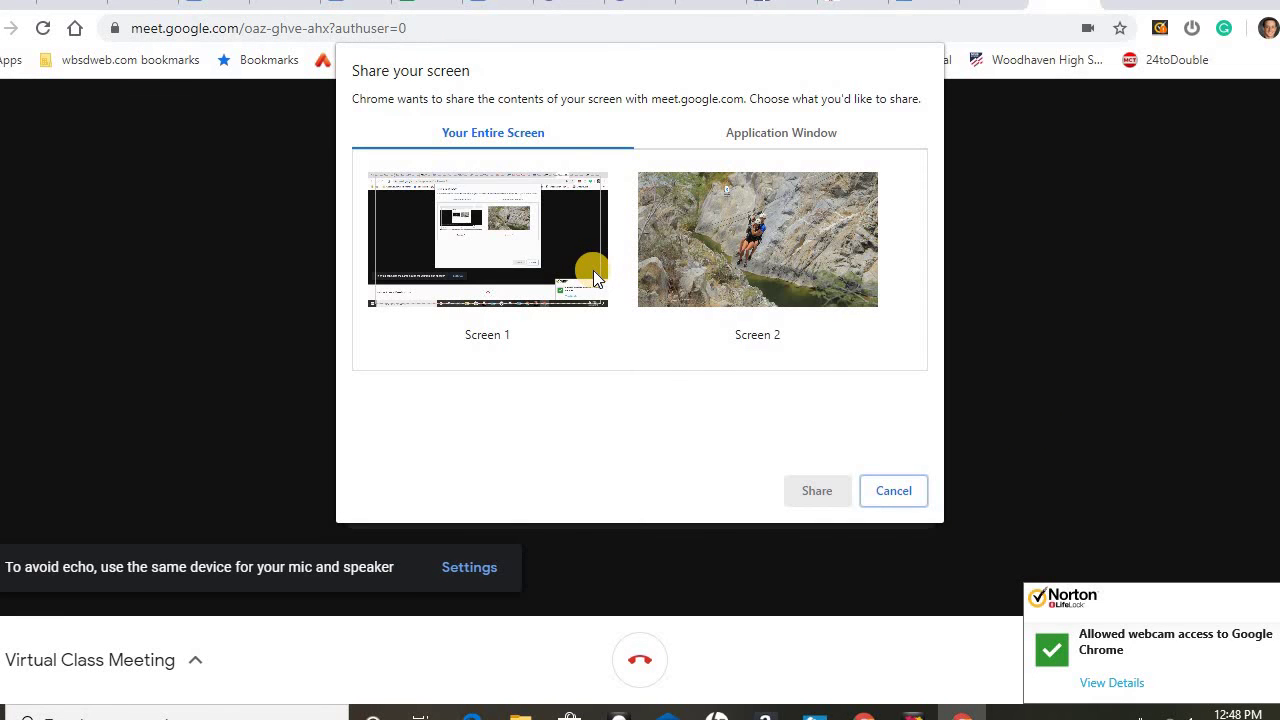
click(692, 239)
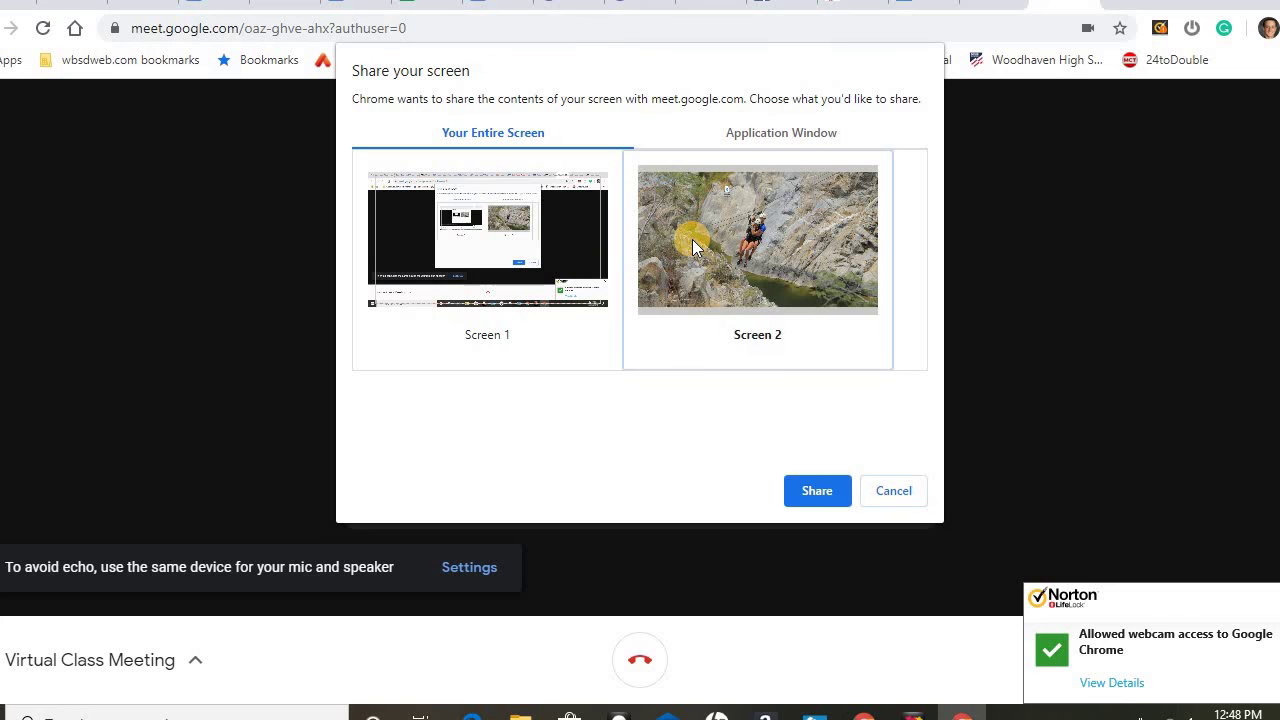
click(800, 484)
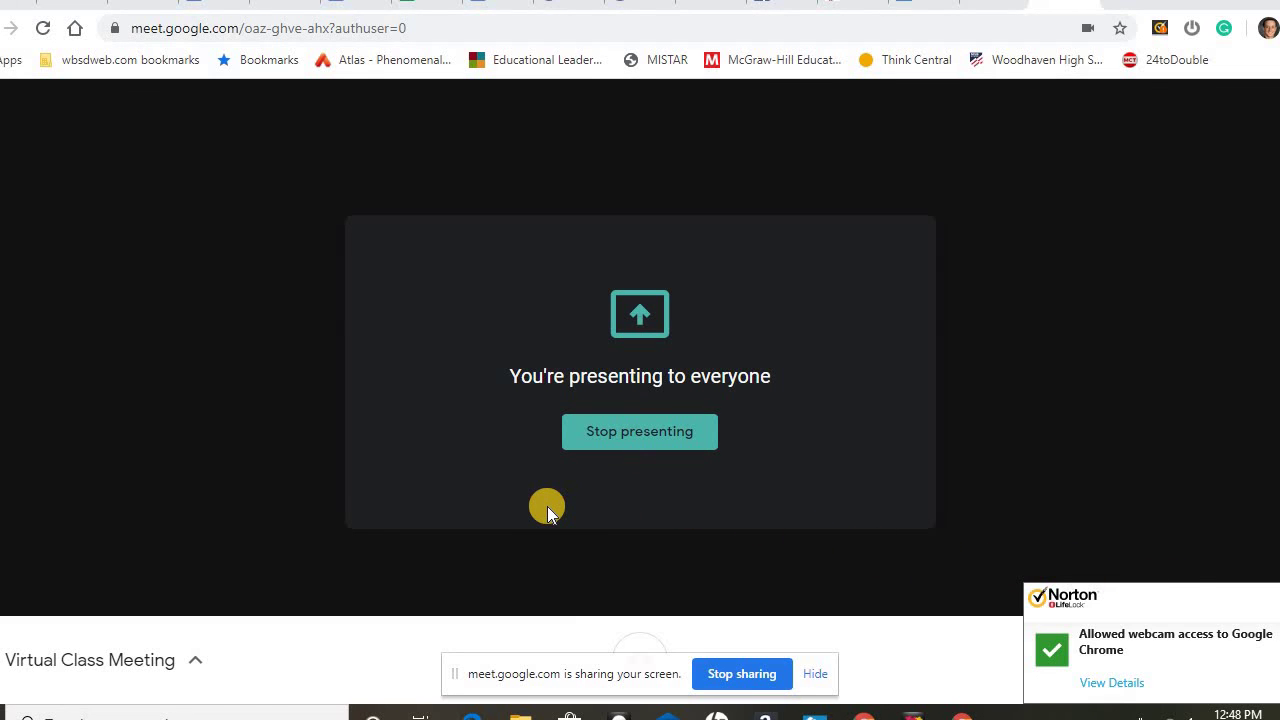
Stop presenting Screen 2 and return to the meeting view.
click(655, 450)
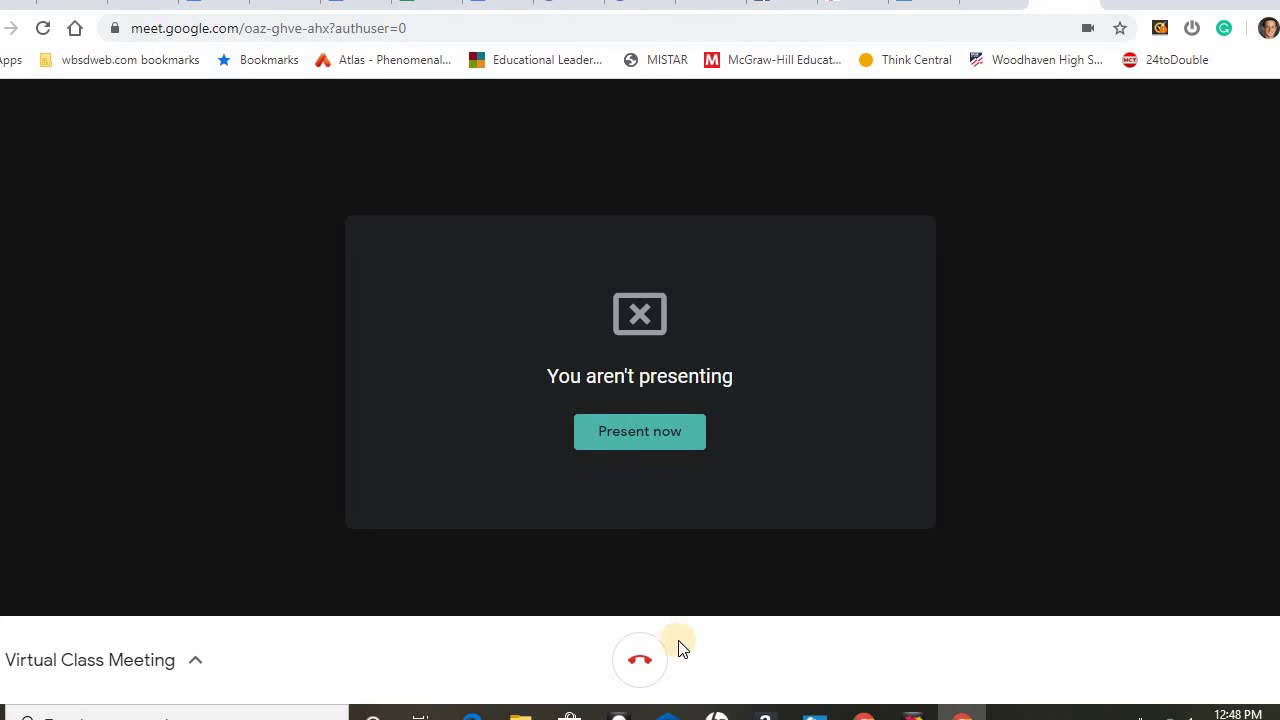
click(155, 697)
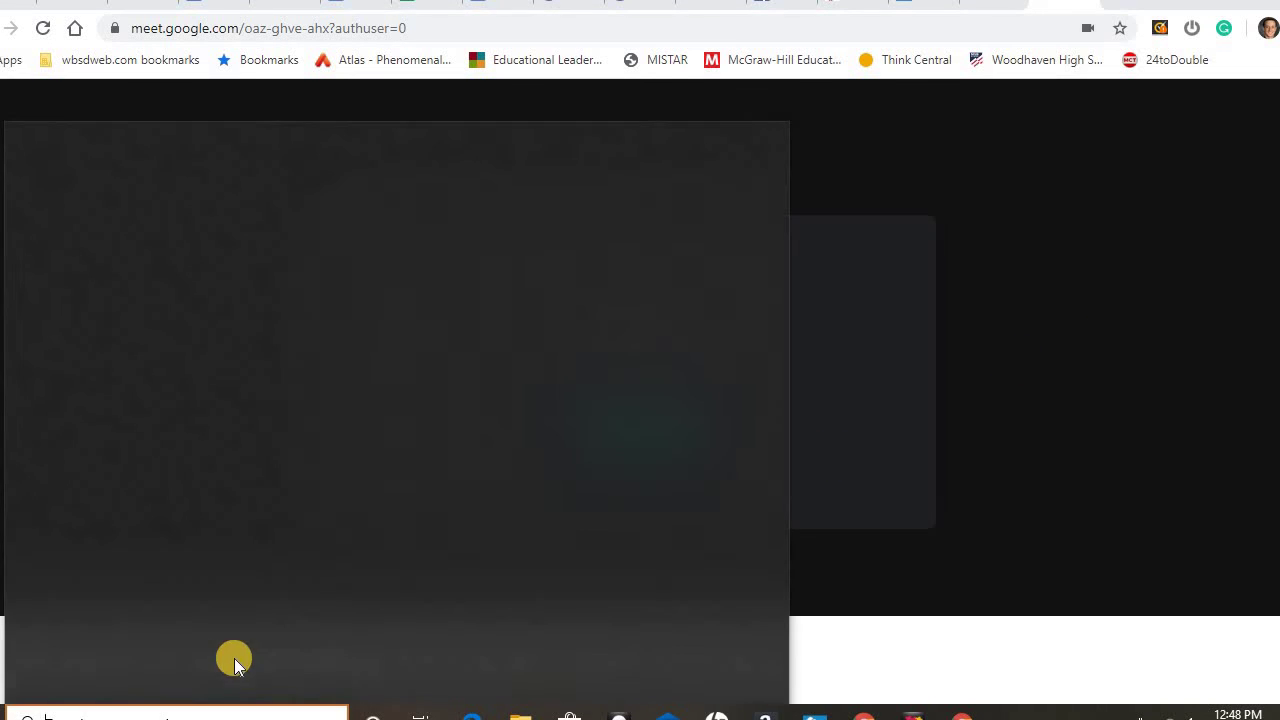
click(1149, 414)
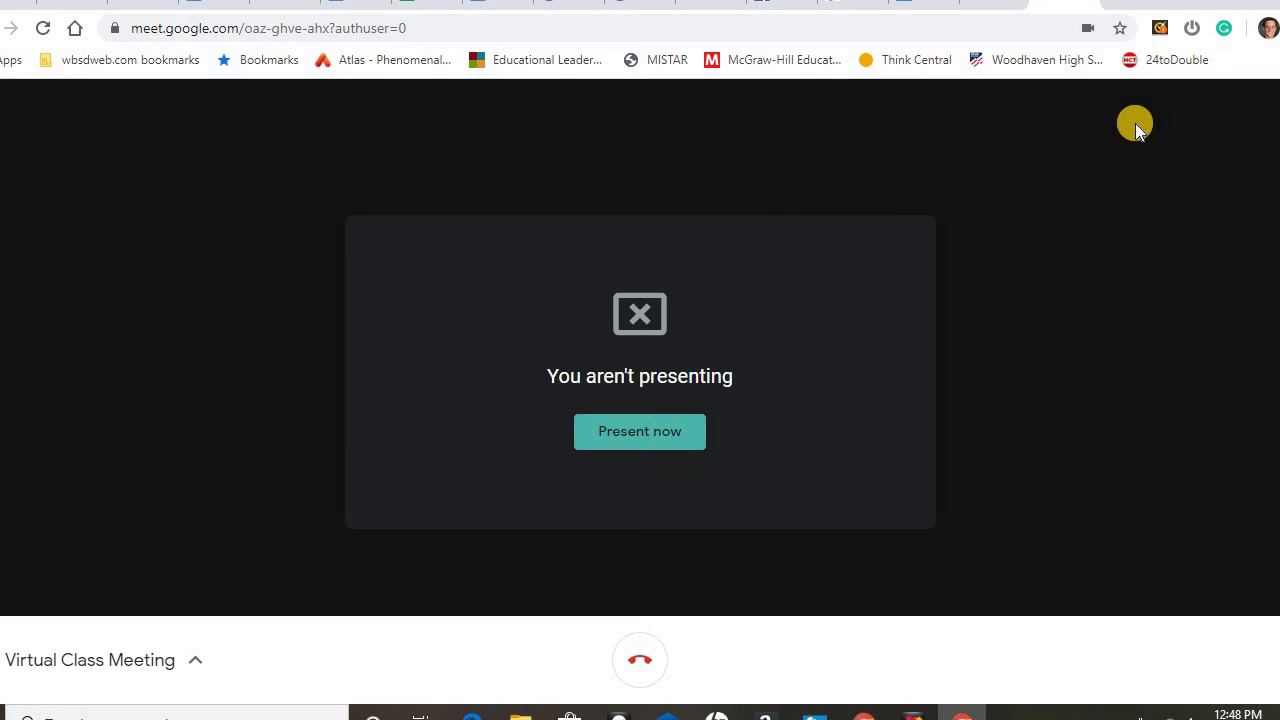